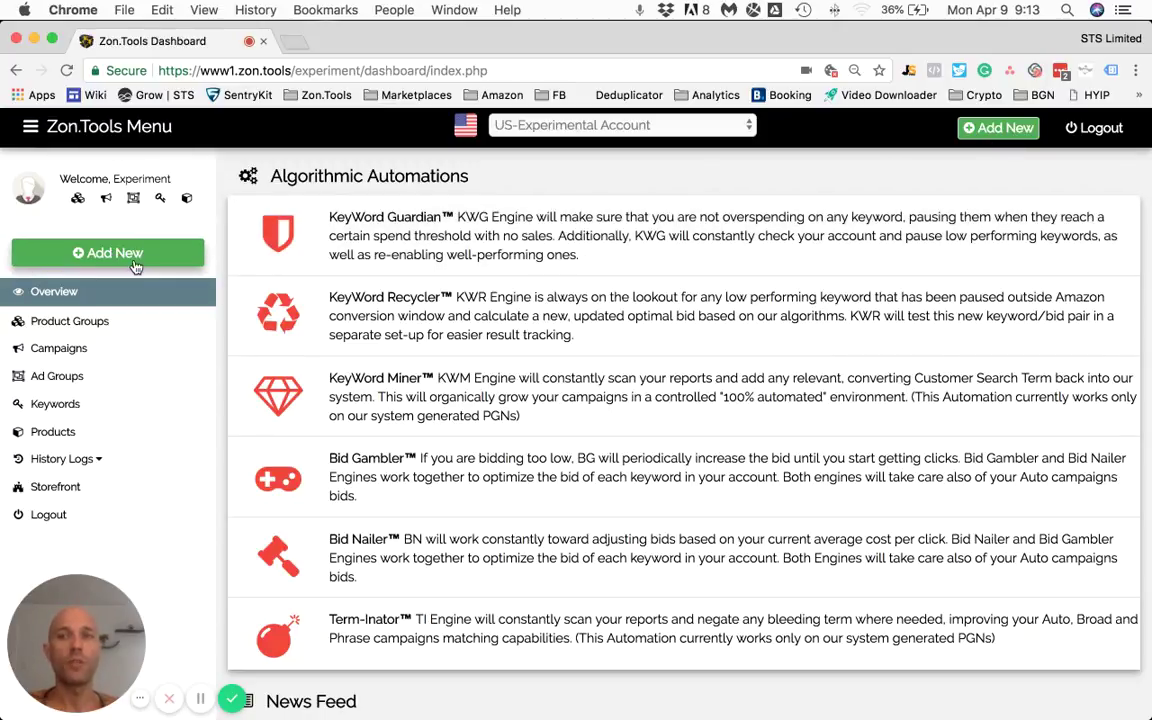
Open the form for adding a new product group.
left_click(993, 134)
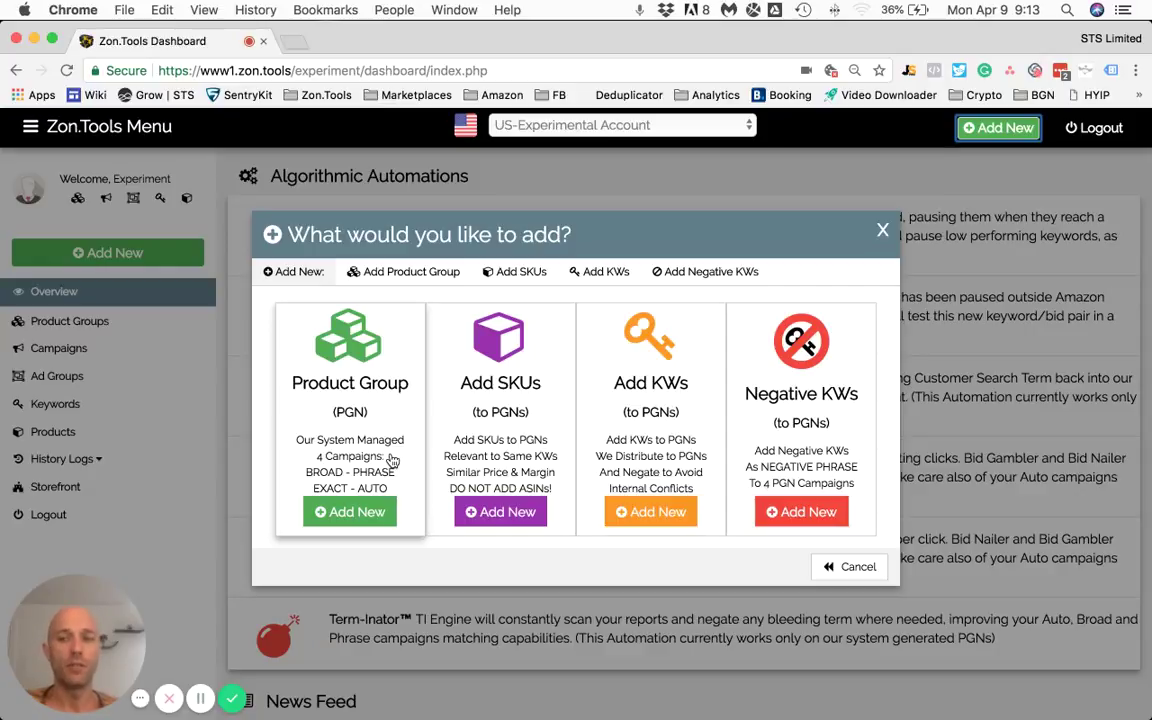
left_click(357, 515)
scroll(516, 462, "down", 2)
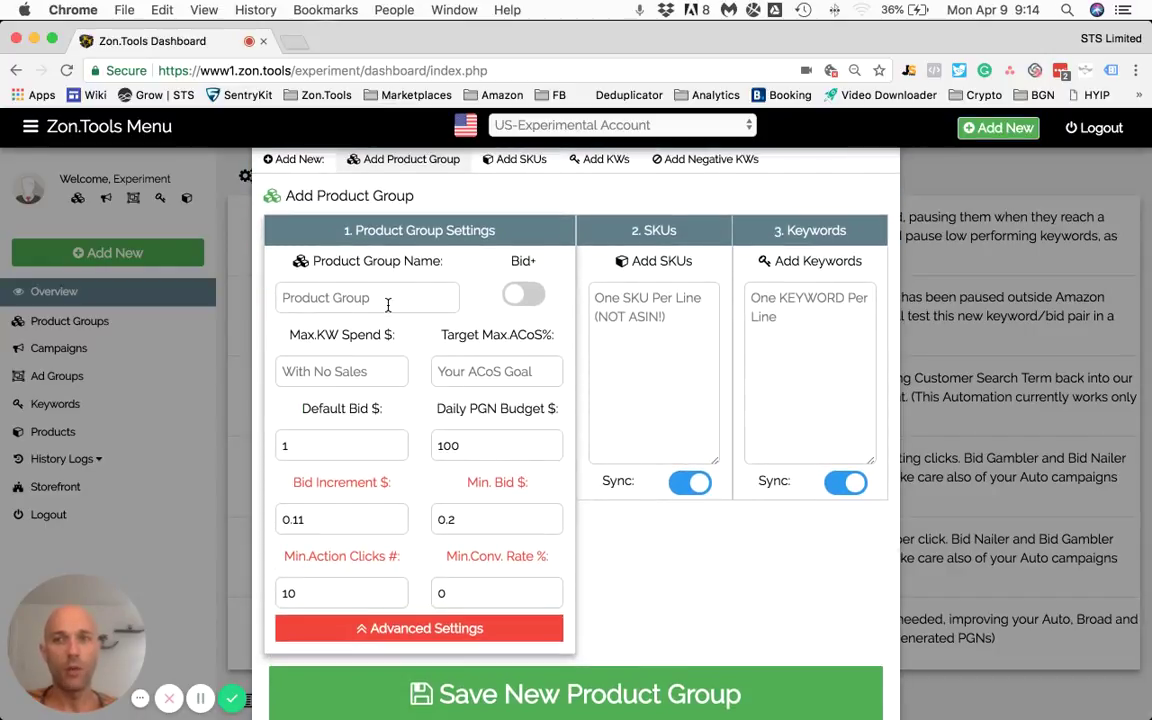
Name the new product group "TEST Spatula [SKU] - ZT".
left_click(388, 301)
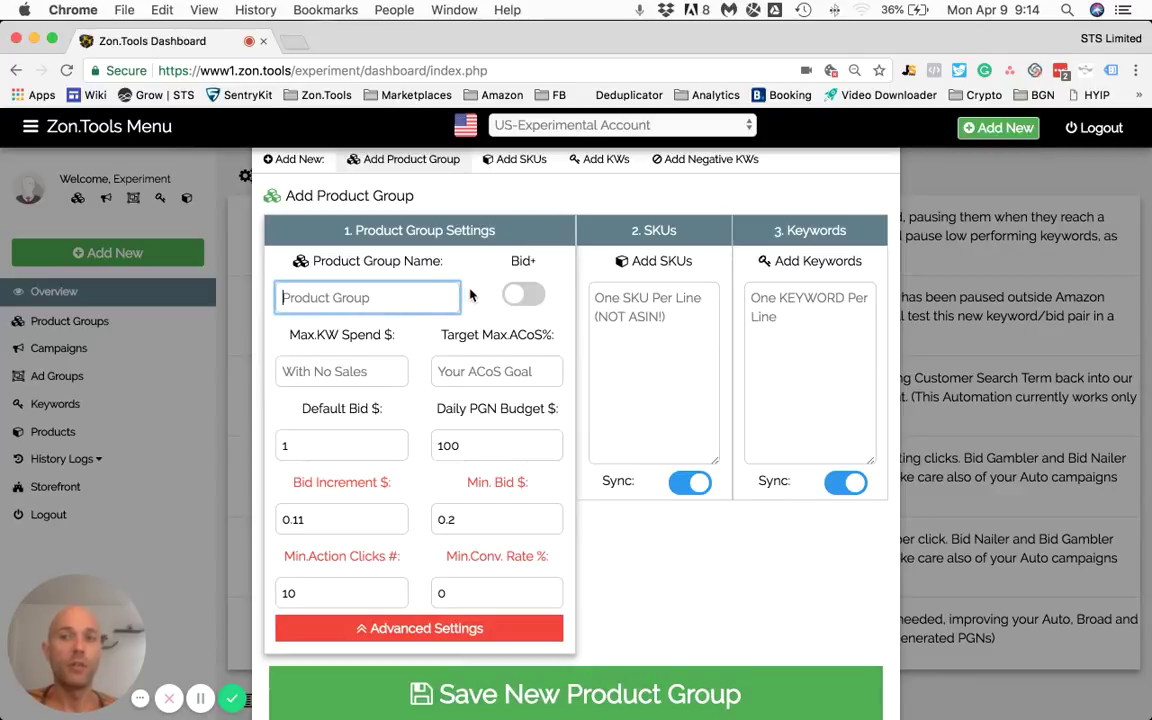
mouse_move(470, 295)
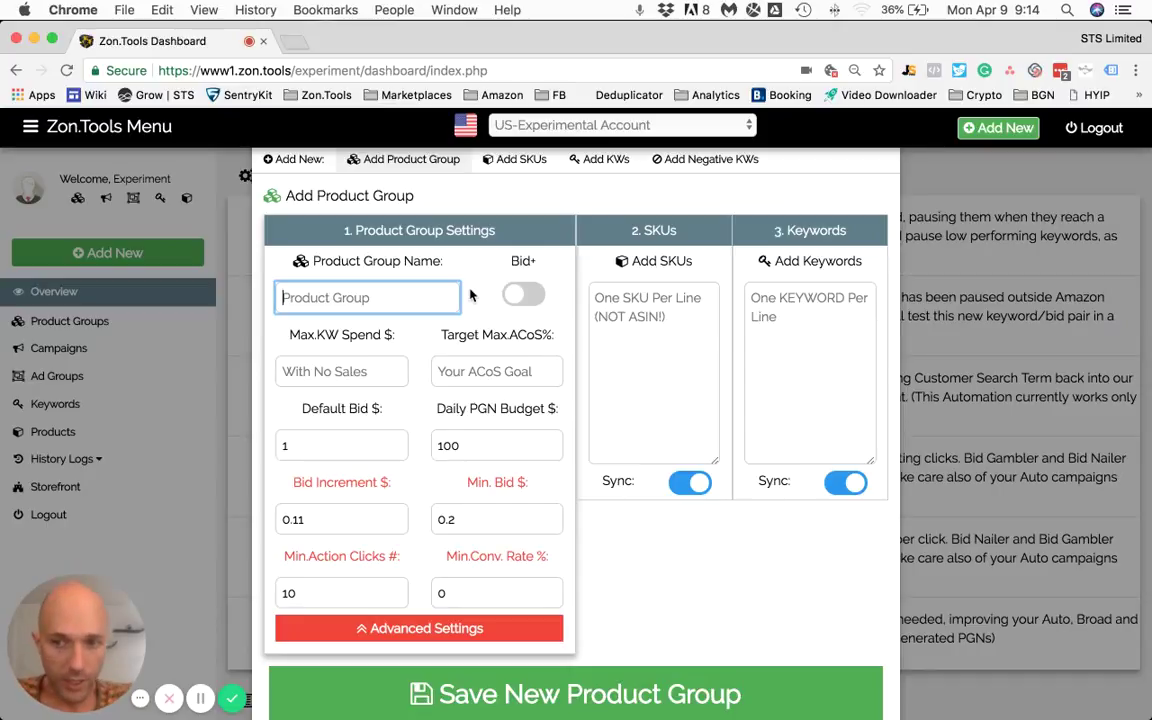
type("TEST Spatula")
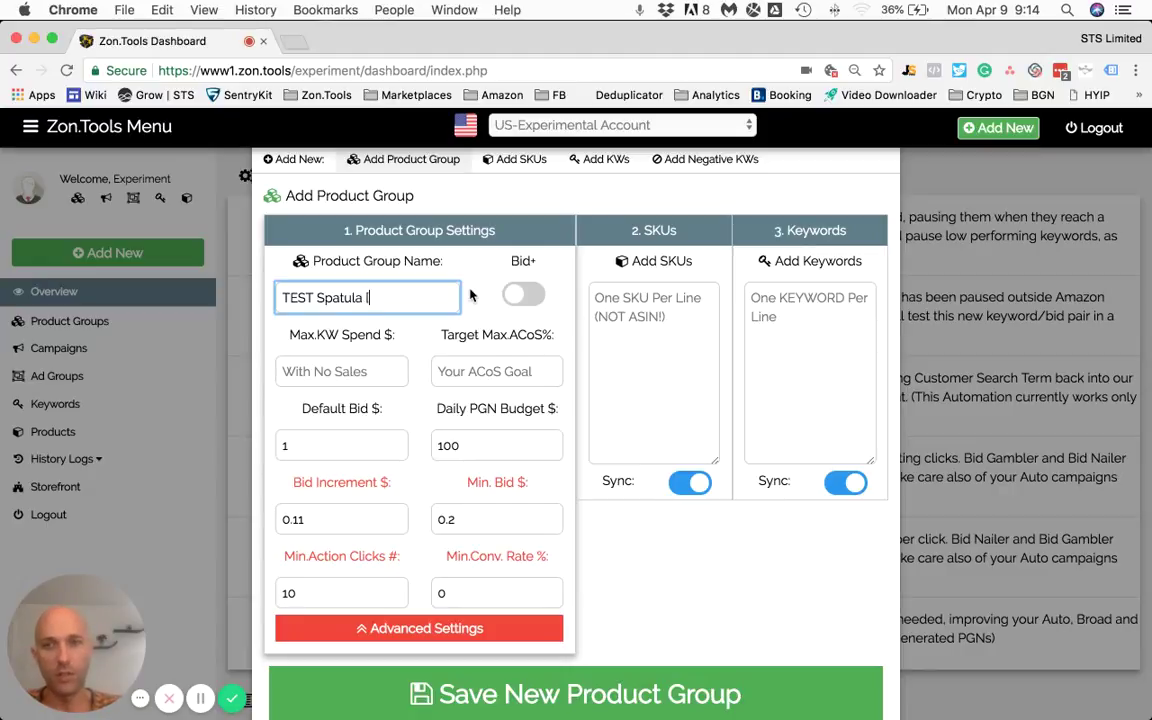
type(" [SKU")
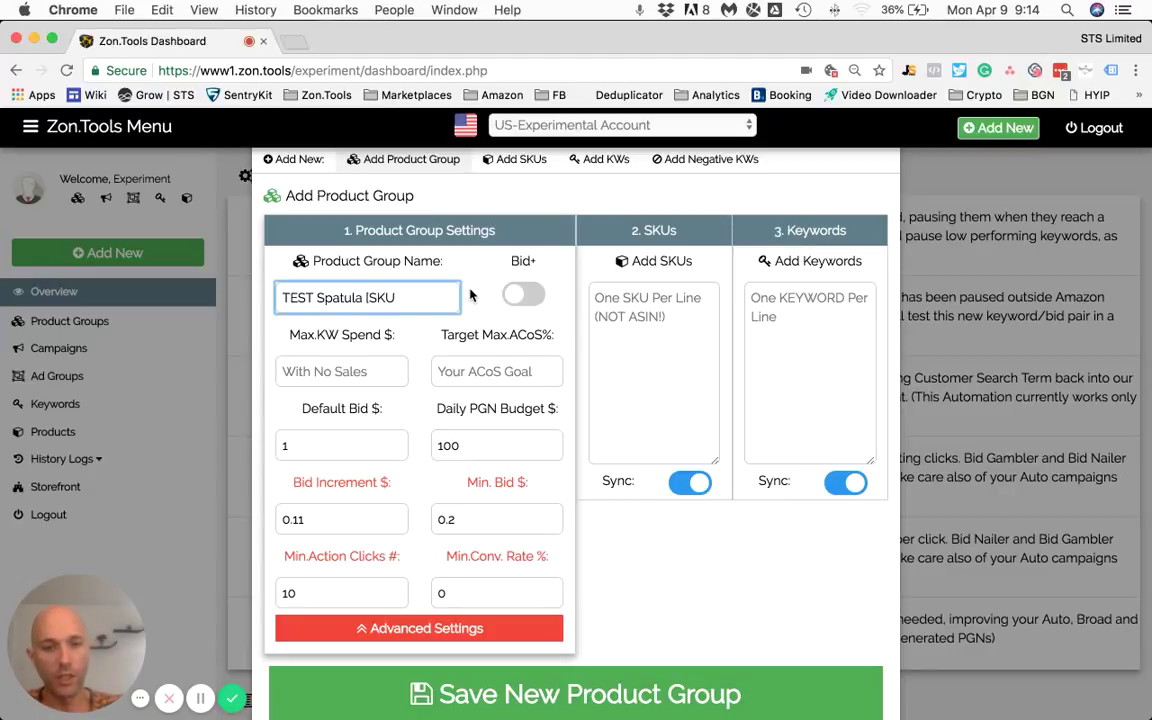
type("]")
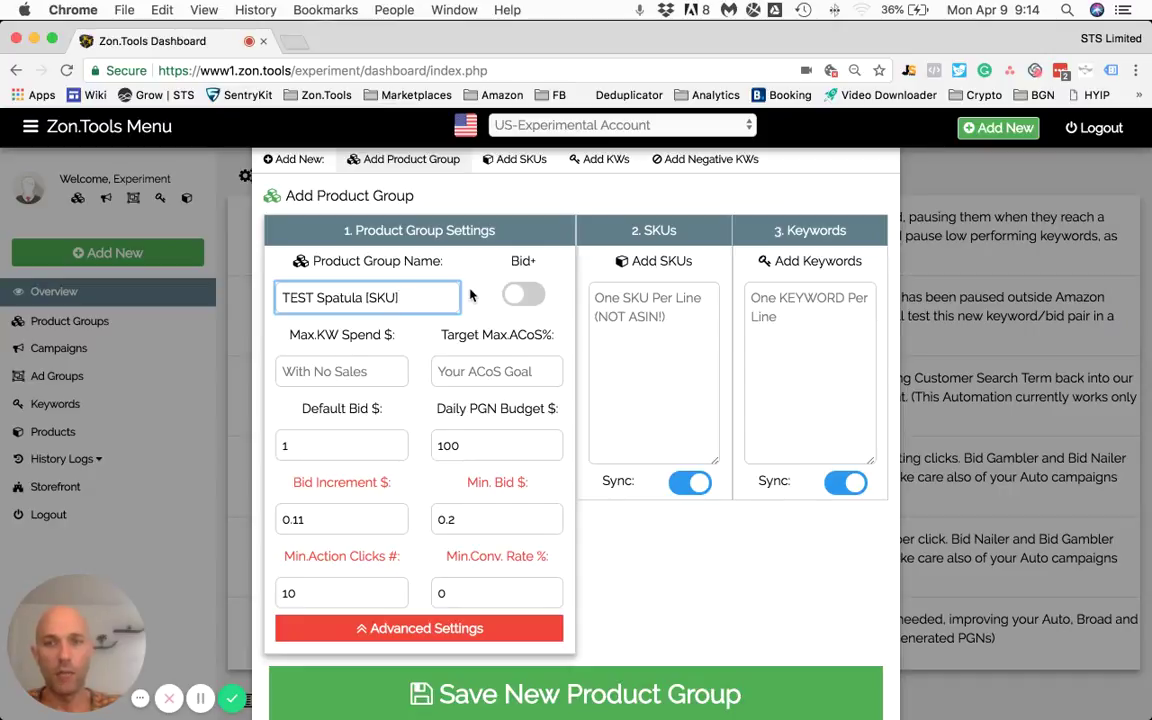
type(" -")
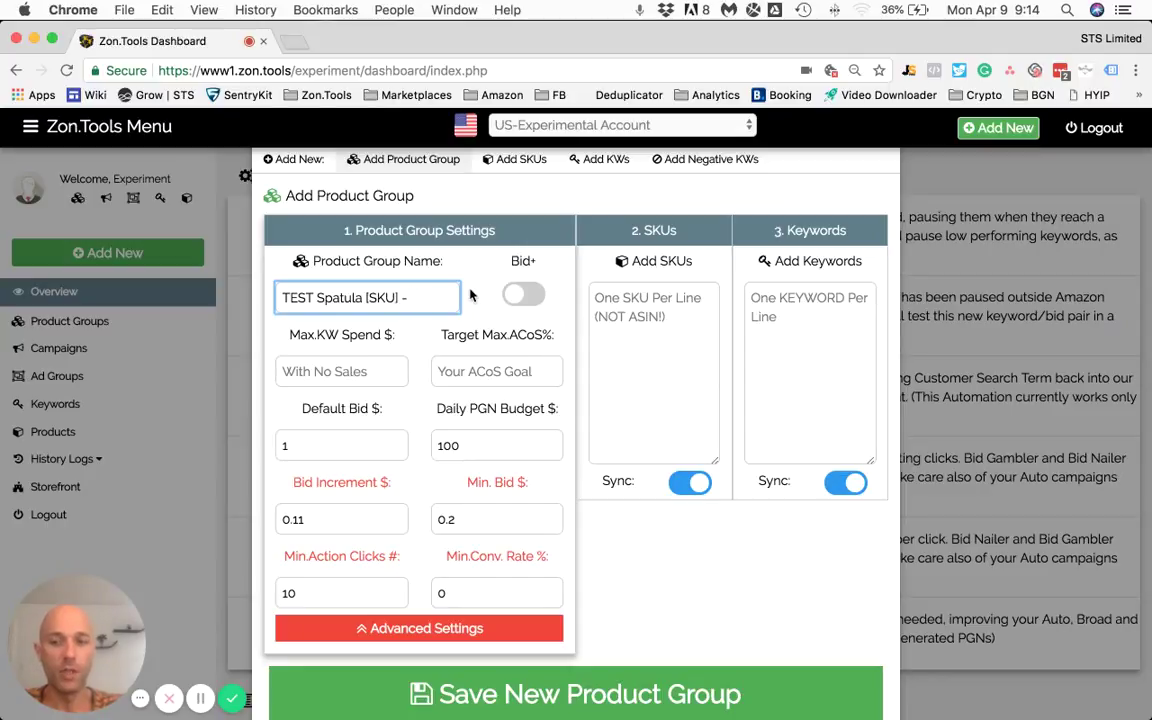
type("Z")
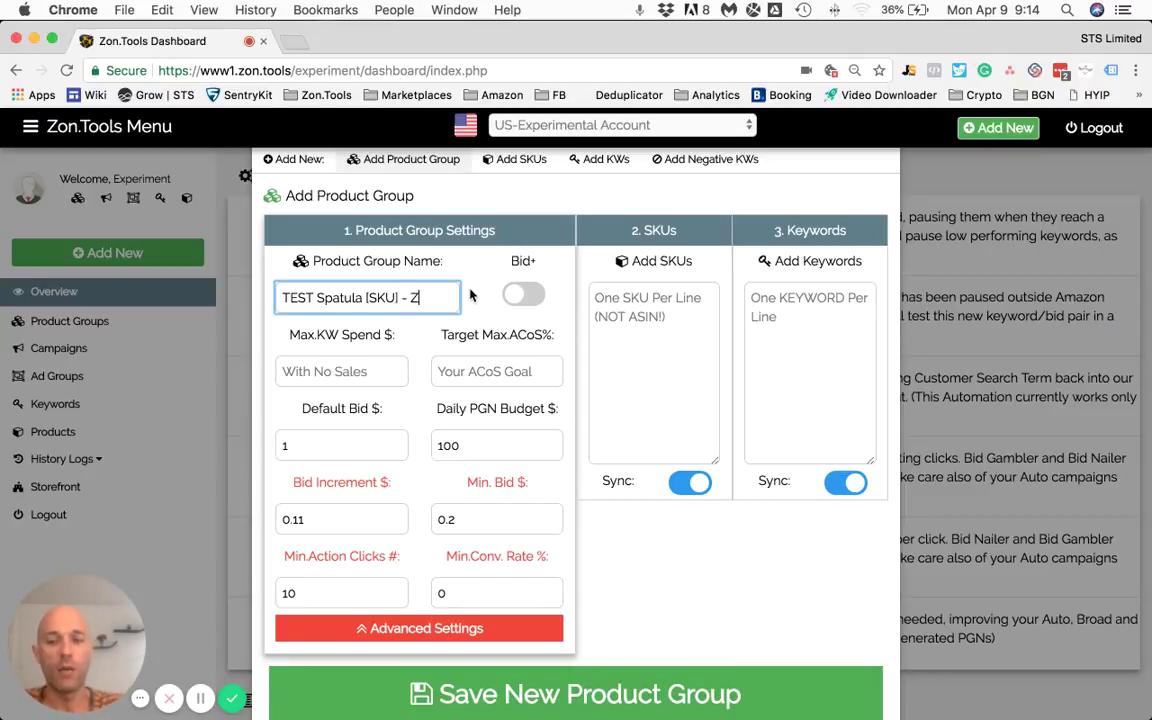
type("T")
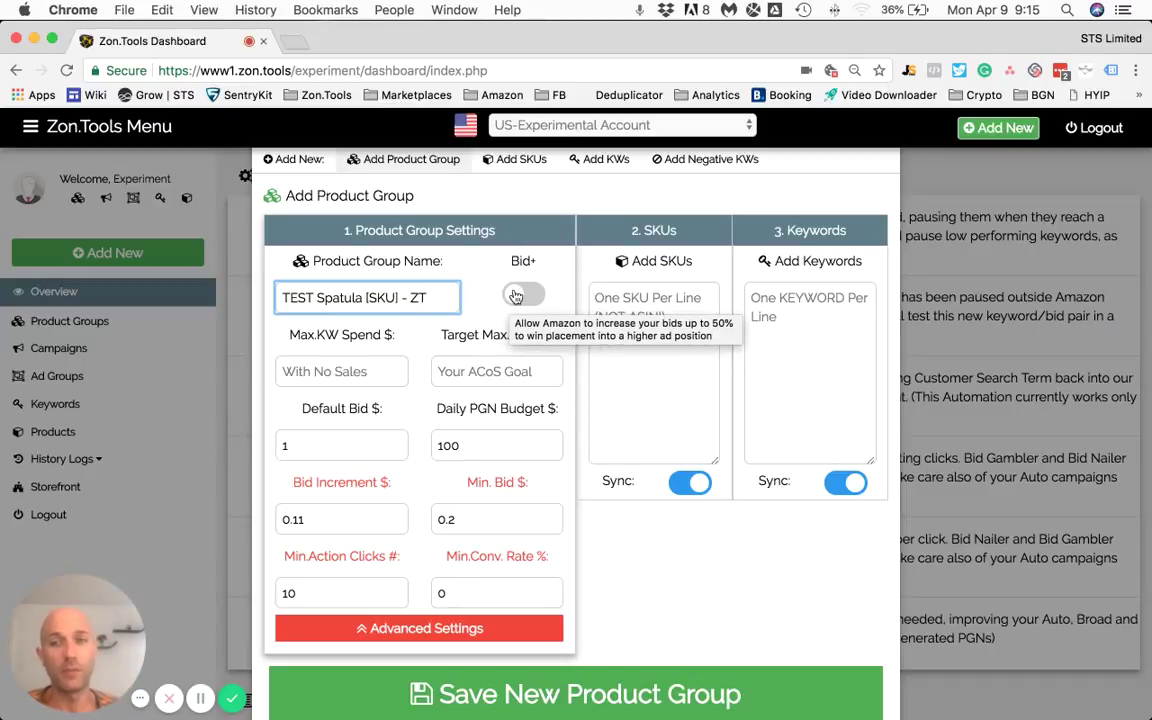
Set the product group's maximum keyword spend with no sales to $15.
left_click(343, 370)
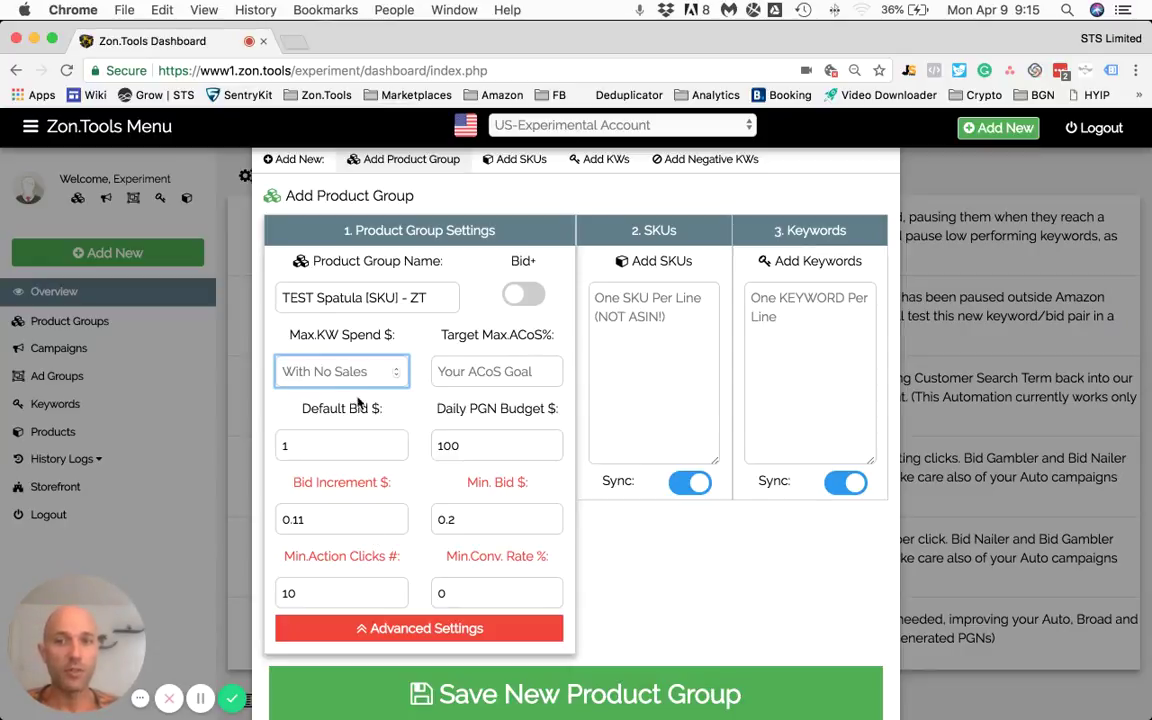
mouse_move(339, 378)
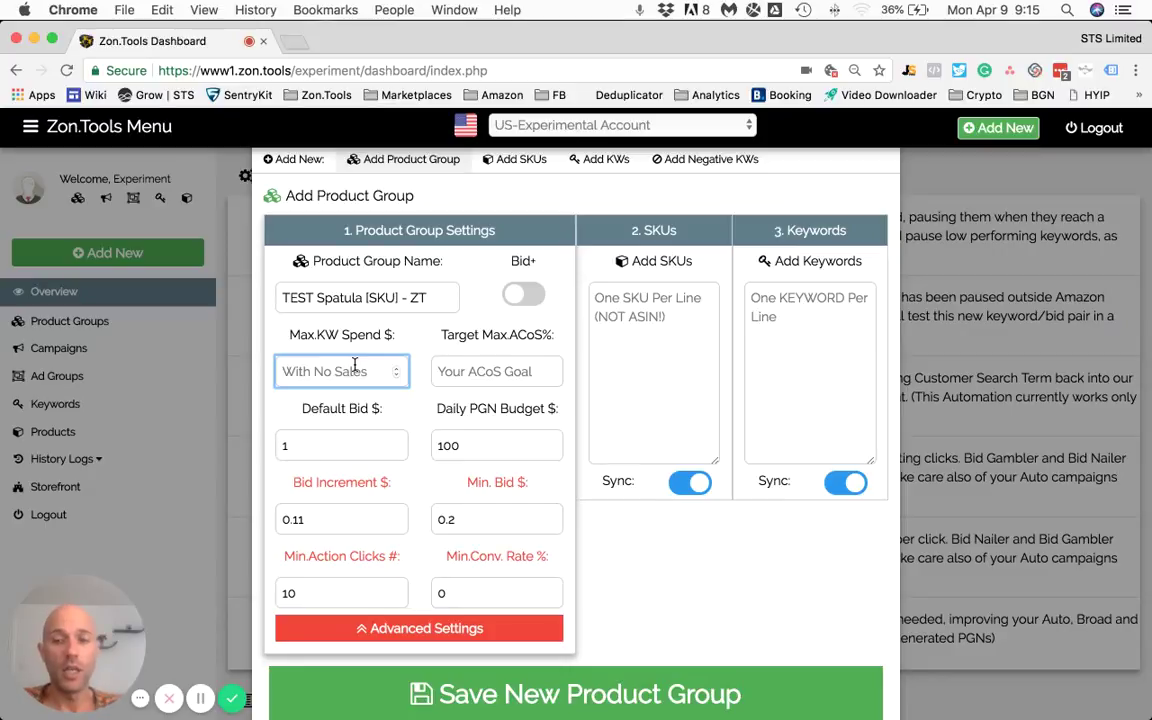
type("15")
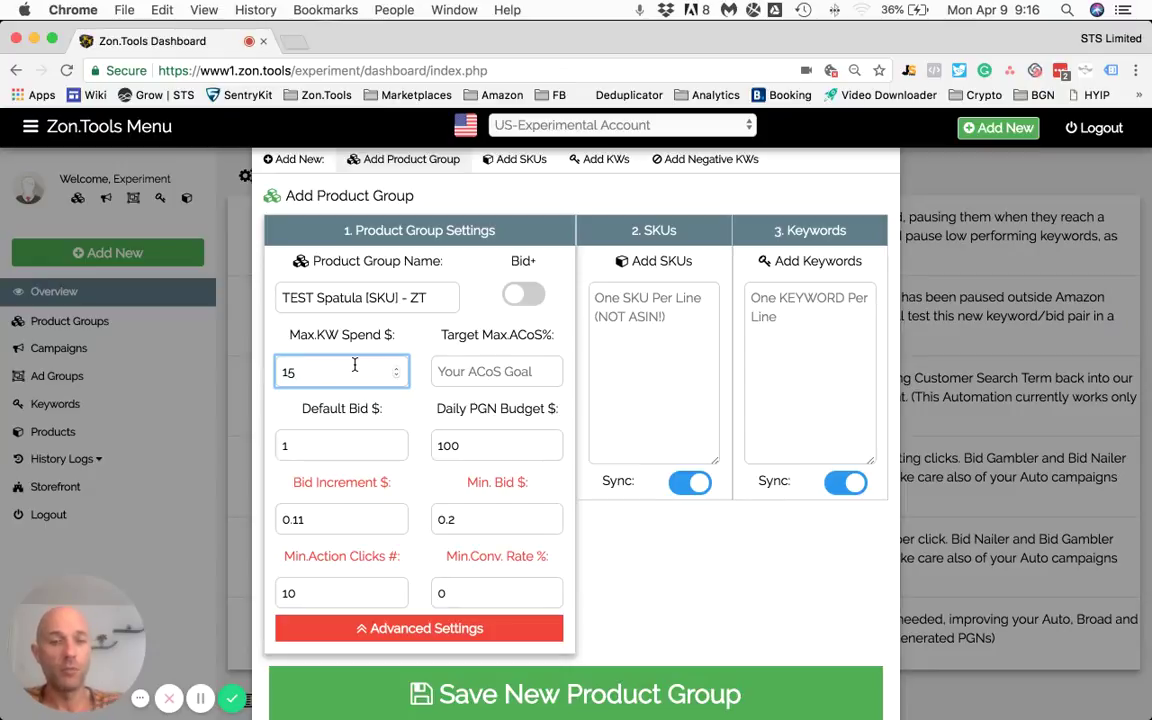
key("BackSpace")
key("BackSpace")
type("5")
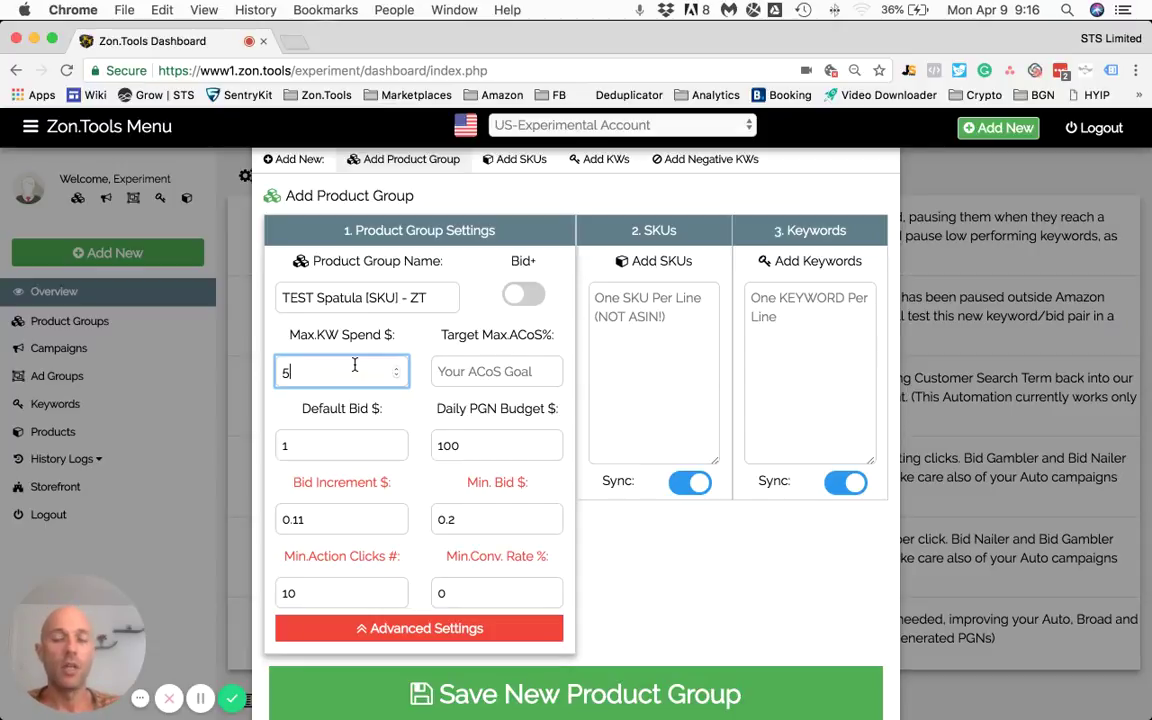
key("BackSpace")
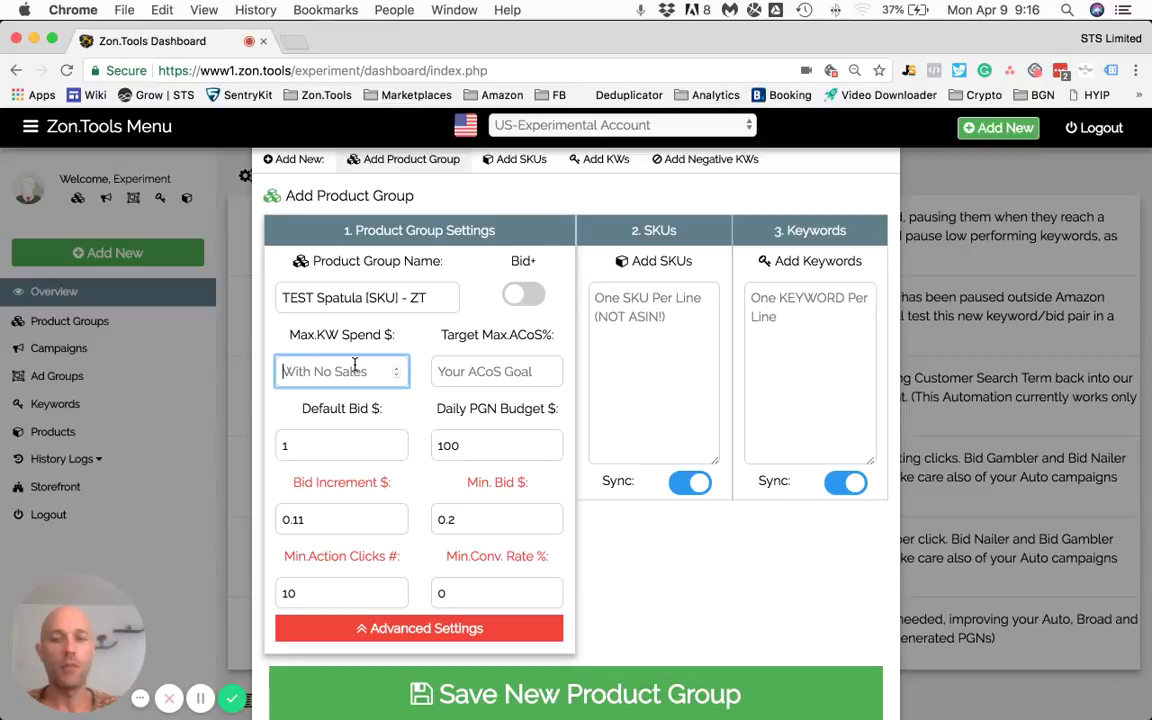
type("15")
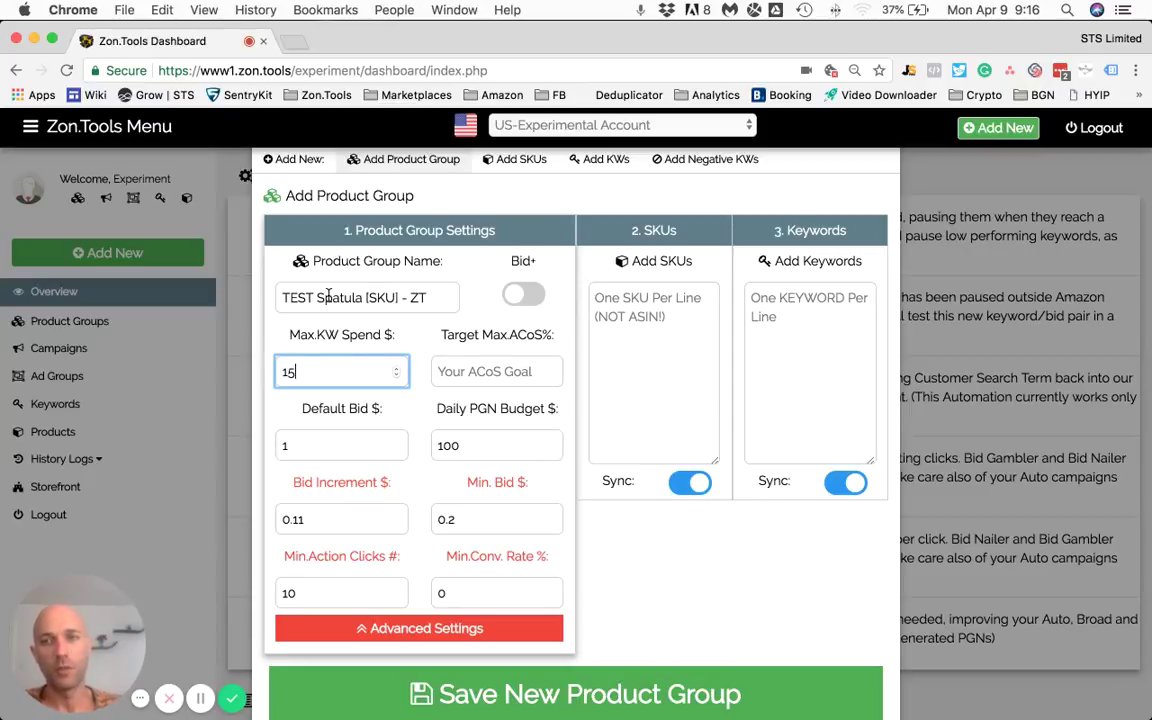
Set the product group's target maximum ACoS to 30%.
left_click(491, 374)
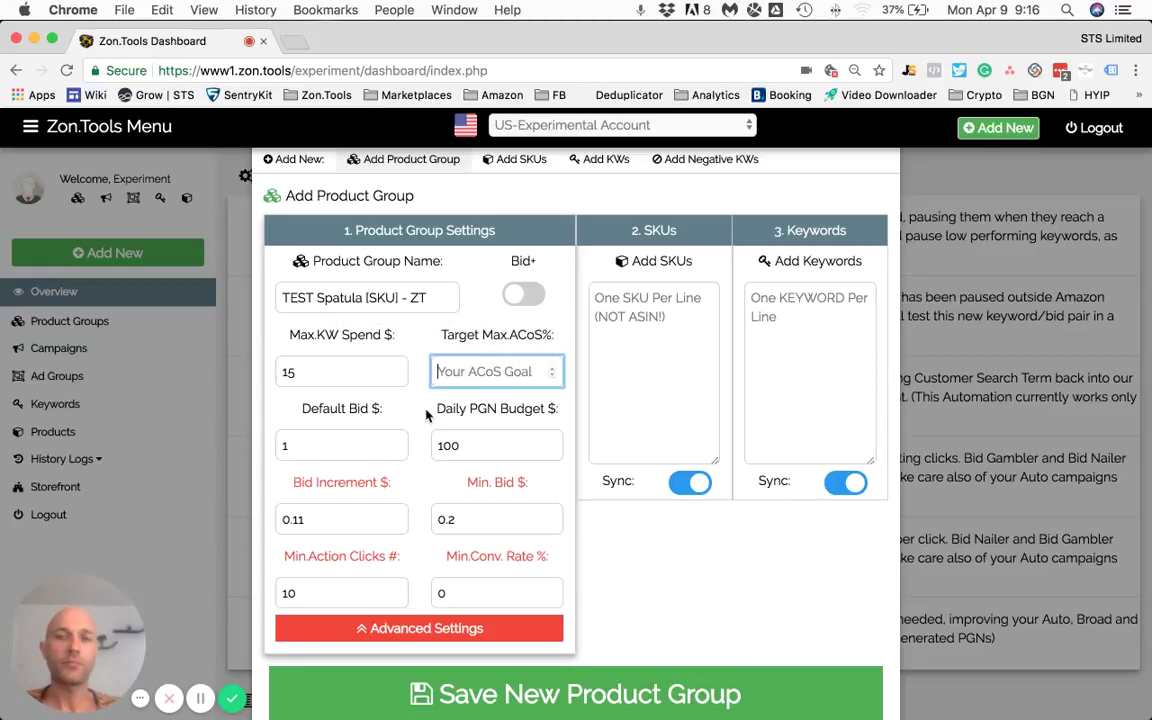
mouse_move(472, 376)
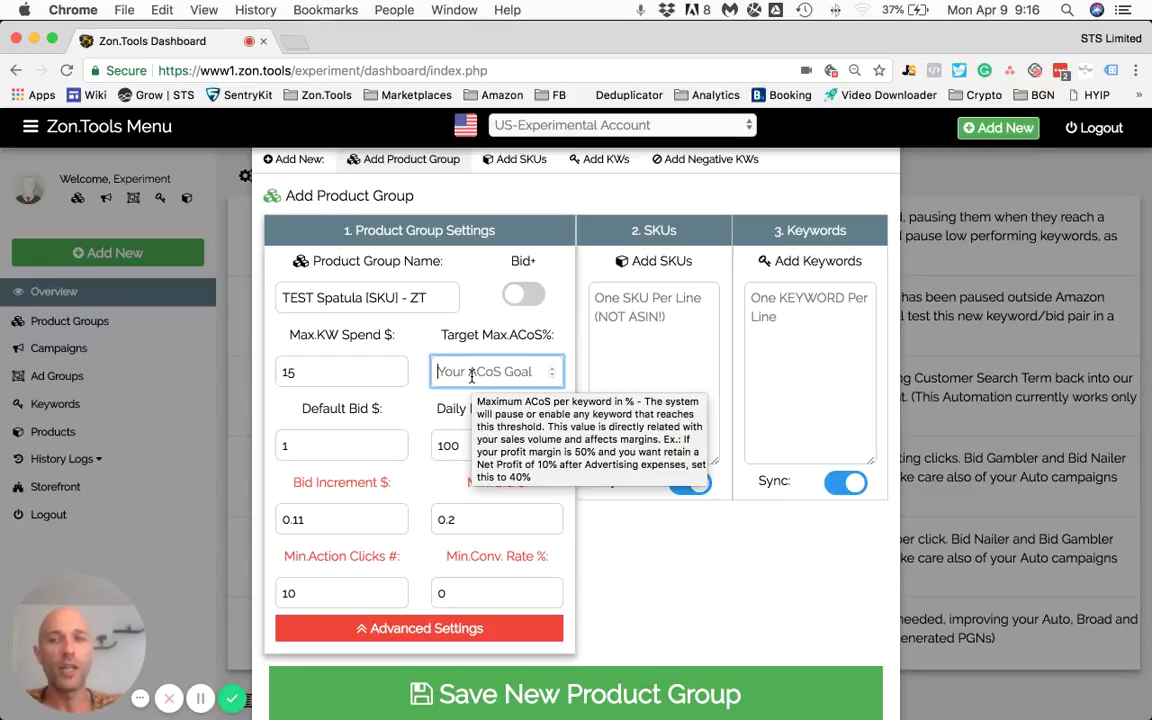
type("30")
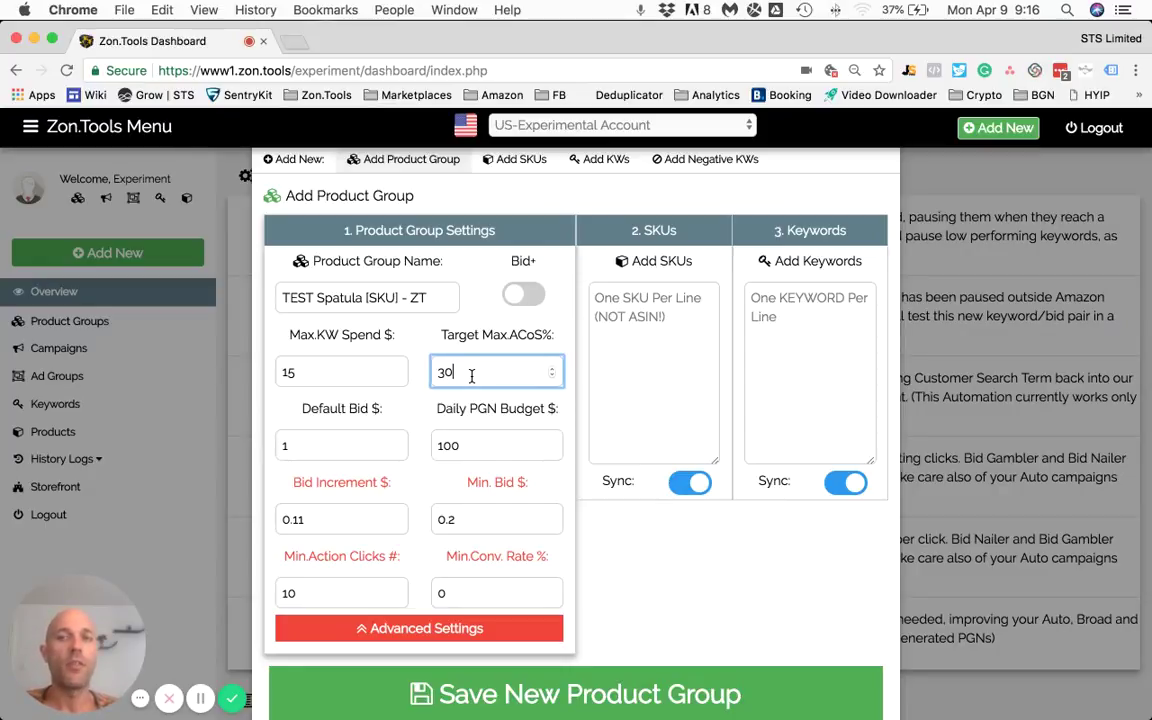
key("Left")
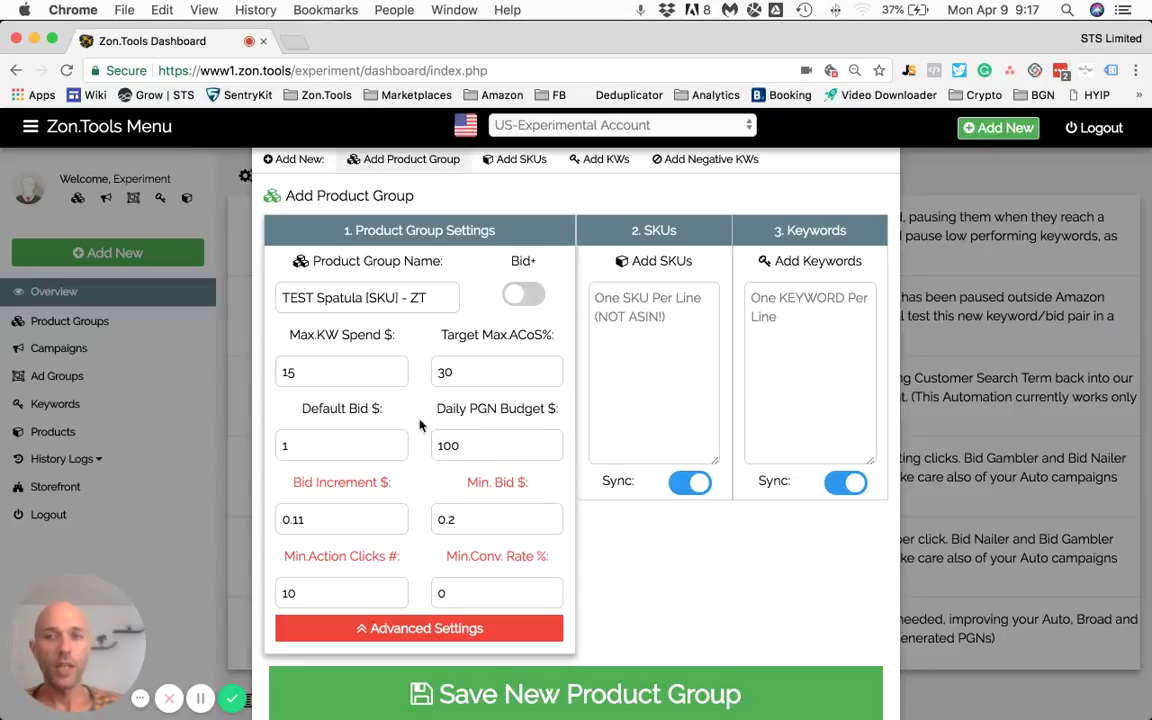
Read the Default Bid explanation and review the PGN staggered bid split for the four match types in the TextEdit notes.
mouse_move(340, 435)
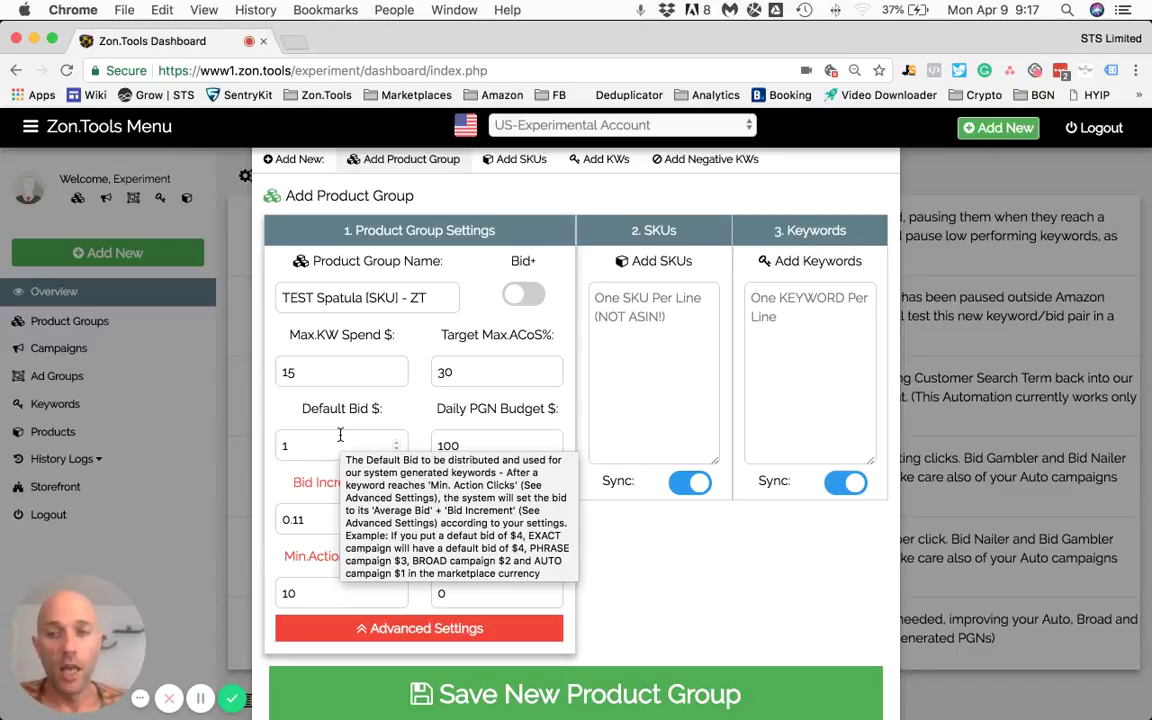
key("super+Tab")
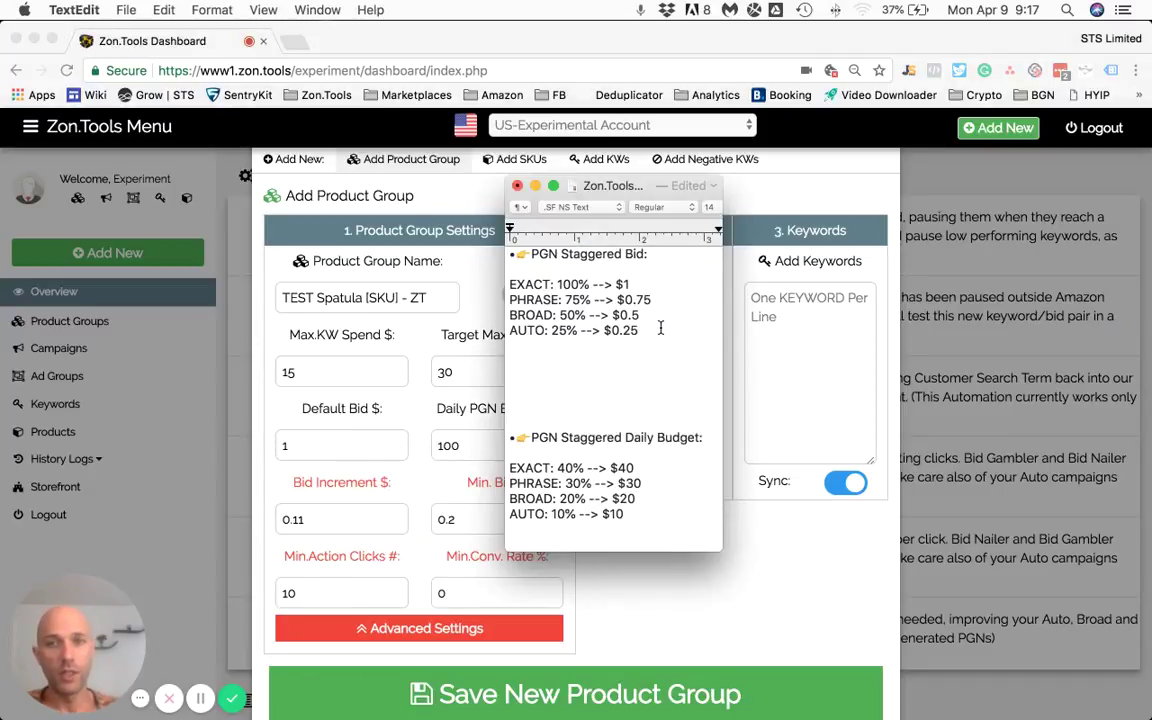
left_click_drag(663, 330, 505, 287)
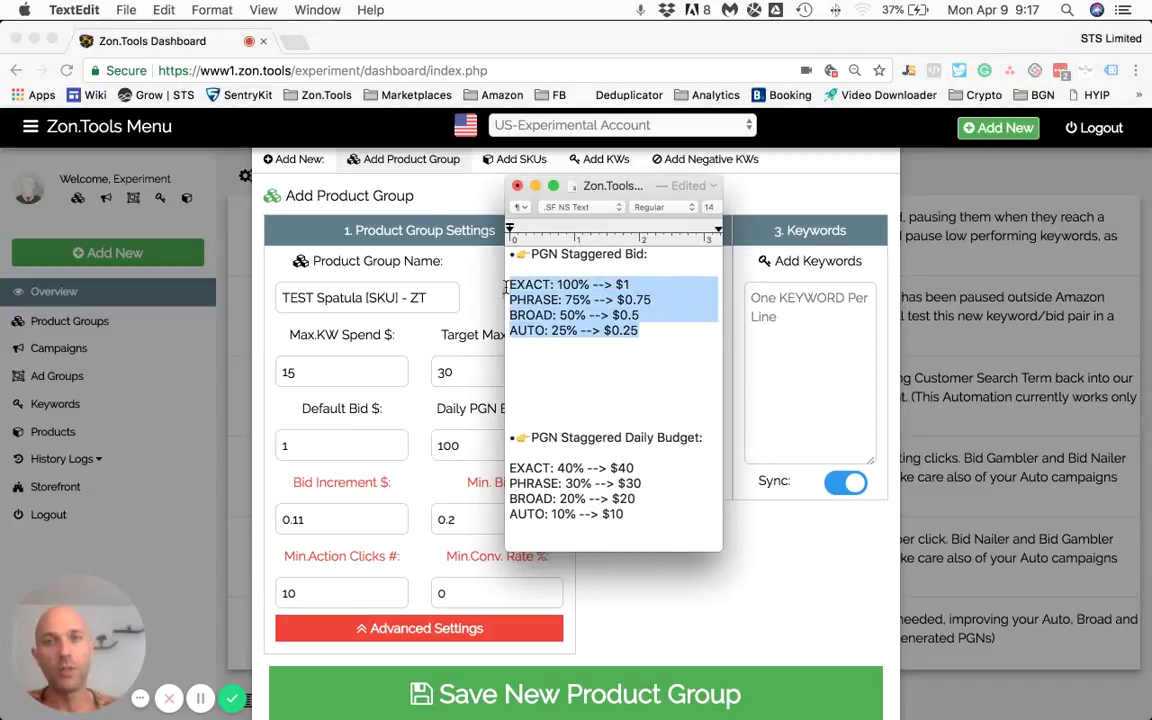
left_click_drag(652, 187, 813, 218)
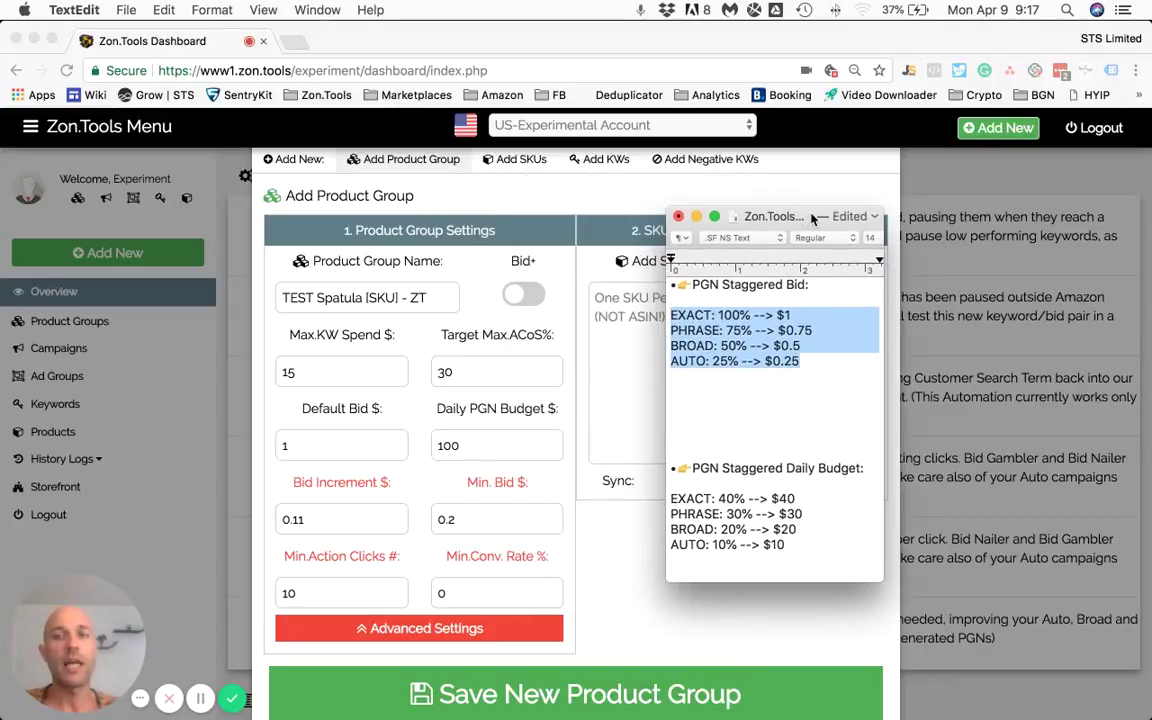
left_click(690, 322)
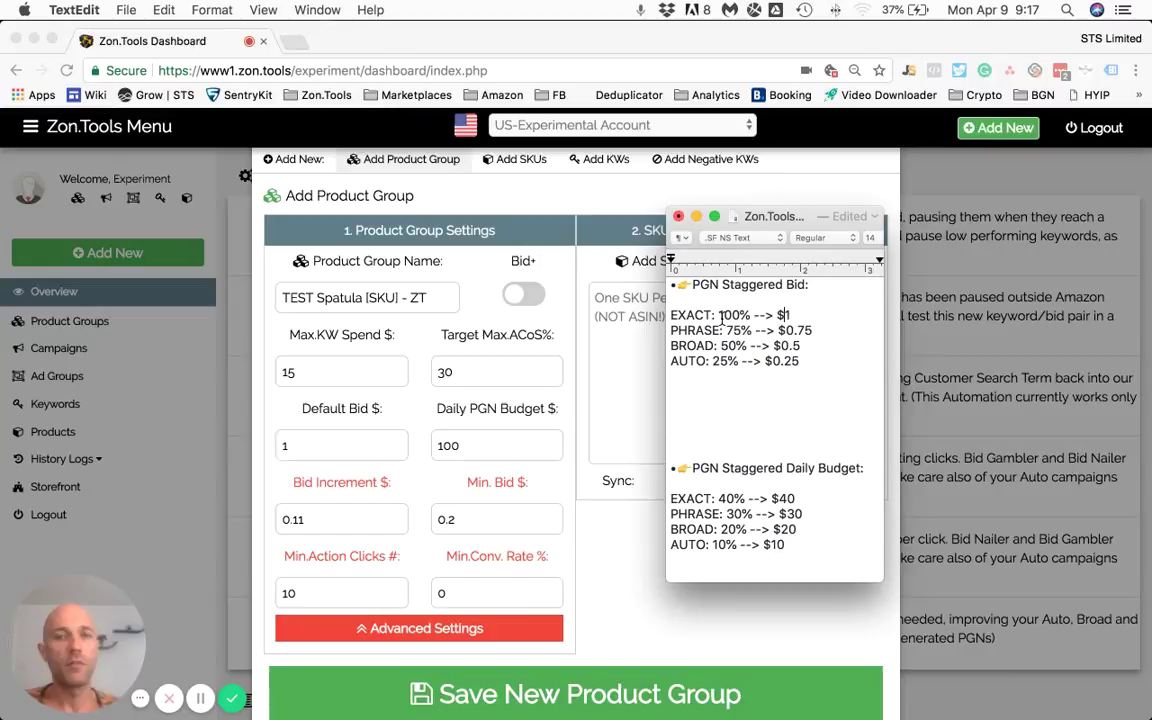
double_click(690, 318)
double_click(691, 330)
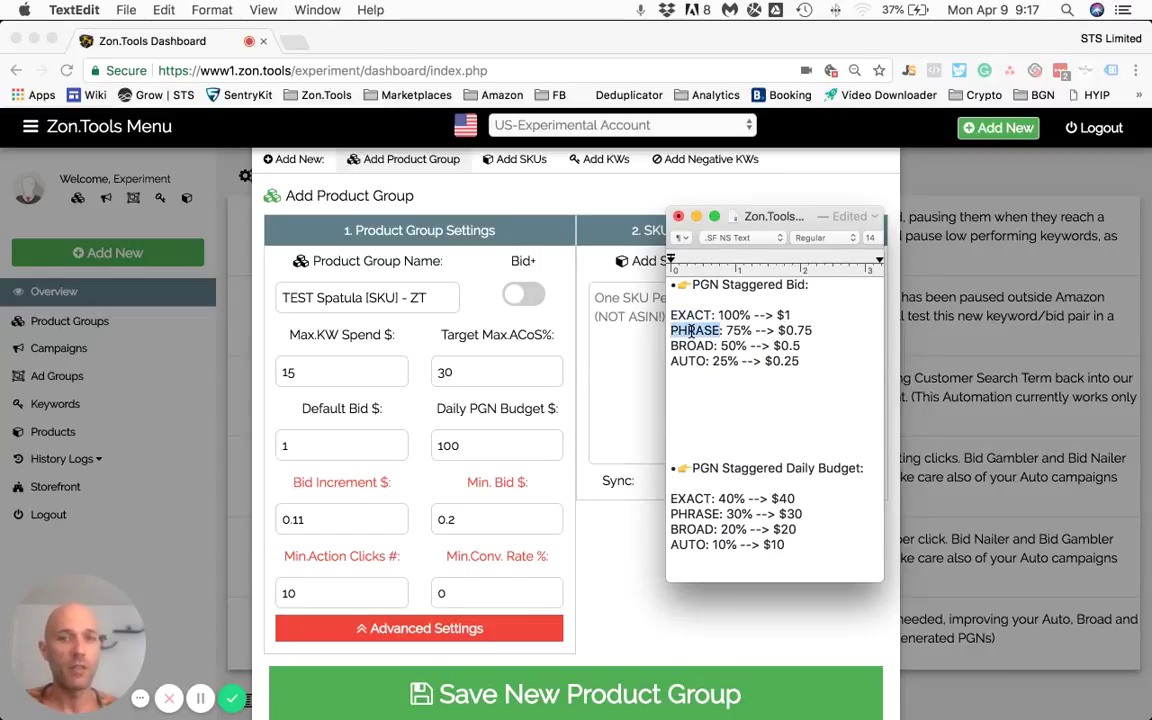
double_click(690, 345)
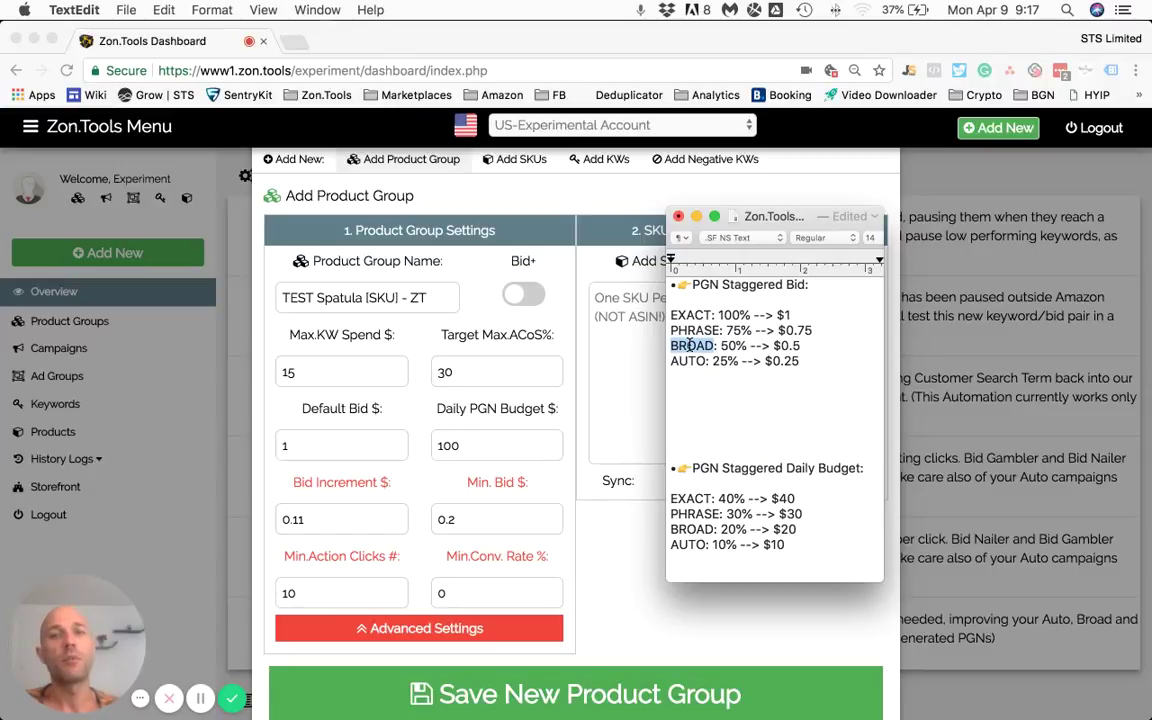
double_click(688, 360)
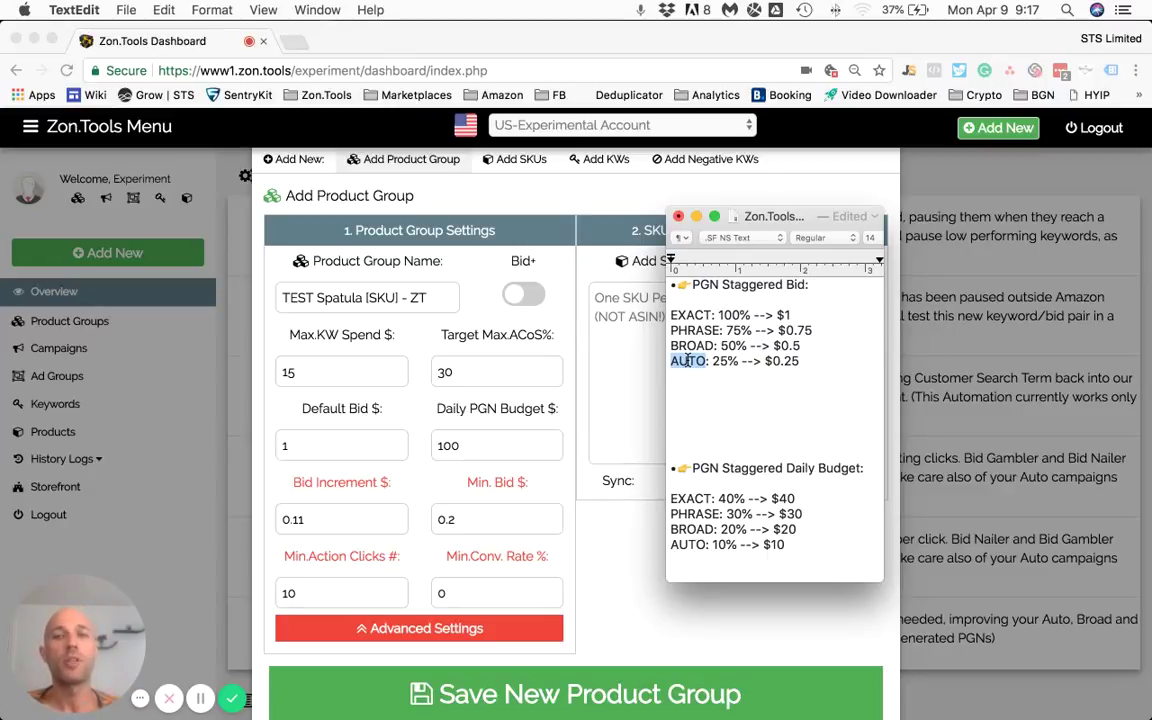
left_click_drag(810, 361, 672, 318)
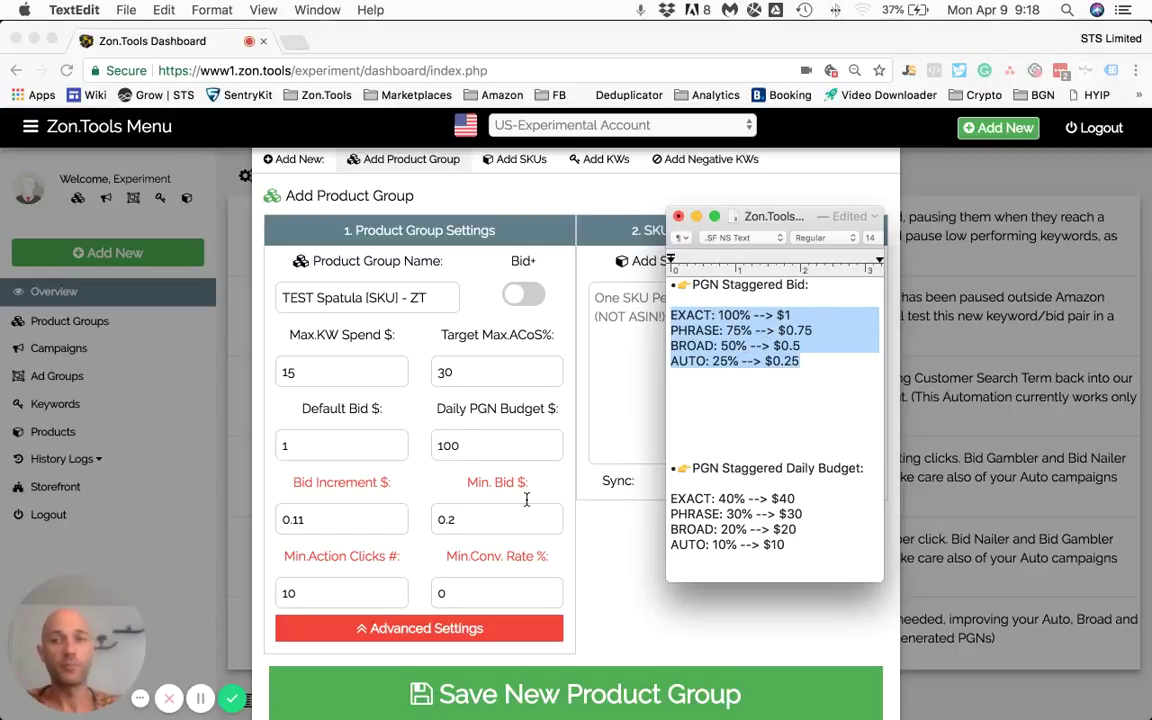
Read the Daily PGN Budget explanation and review the PGN staggered daily budget split for the four match types in the TextEdit notes.
left_click(385, 445)
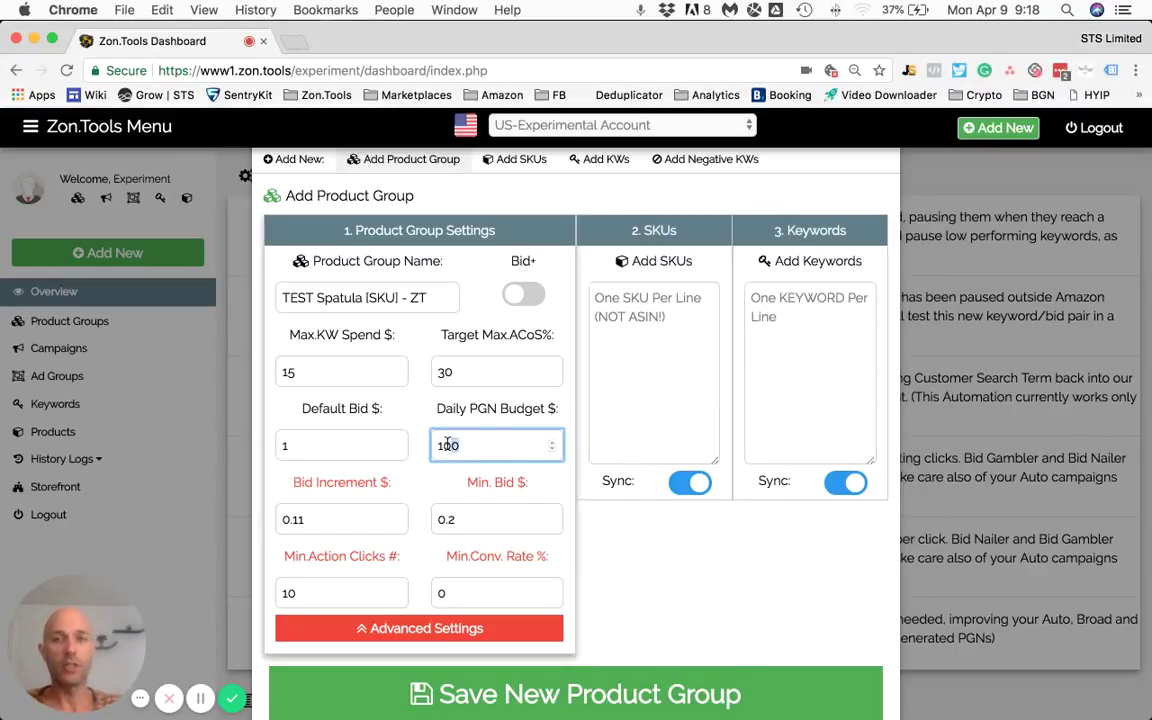
left_click_drag(481, 443, 433, 445)
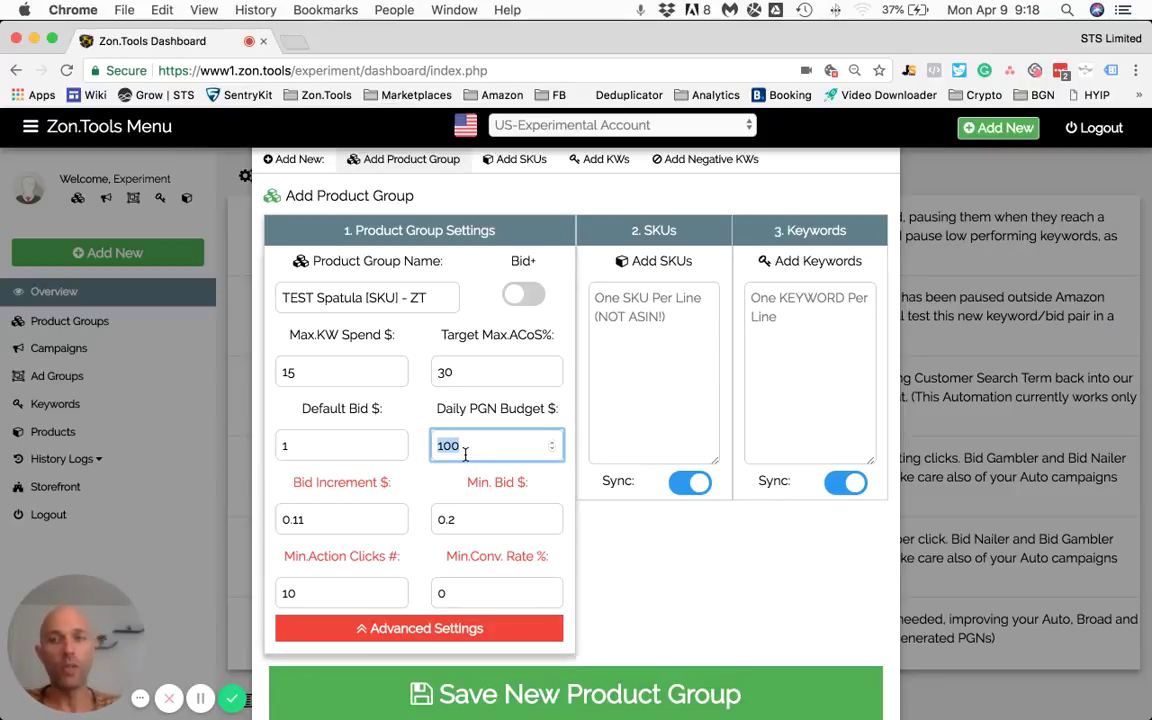
mouse_move(473, 445)
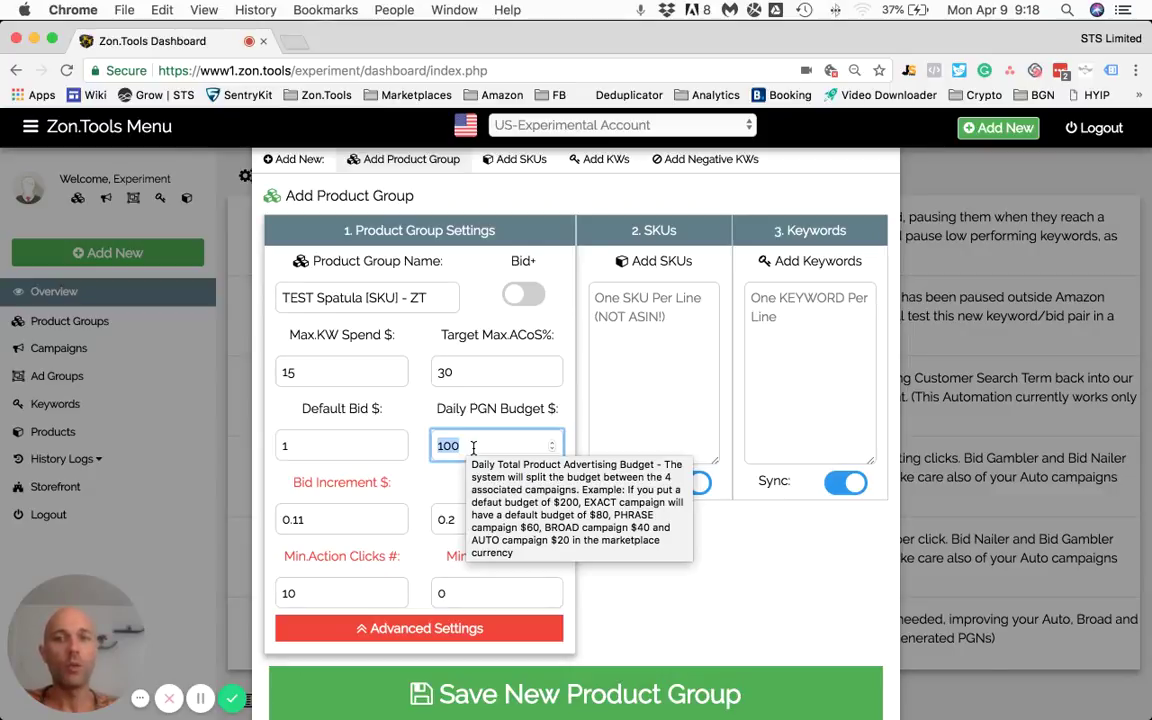
key("super+Tab")
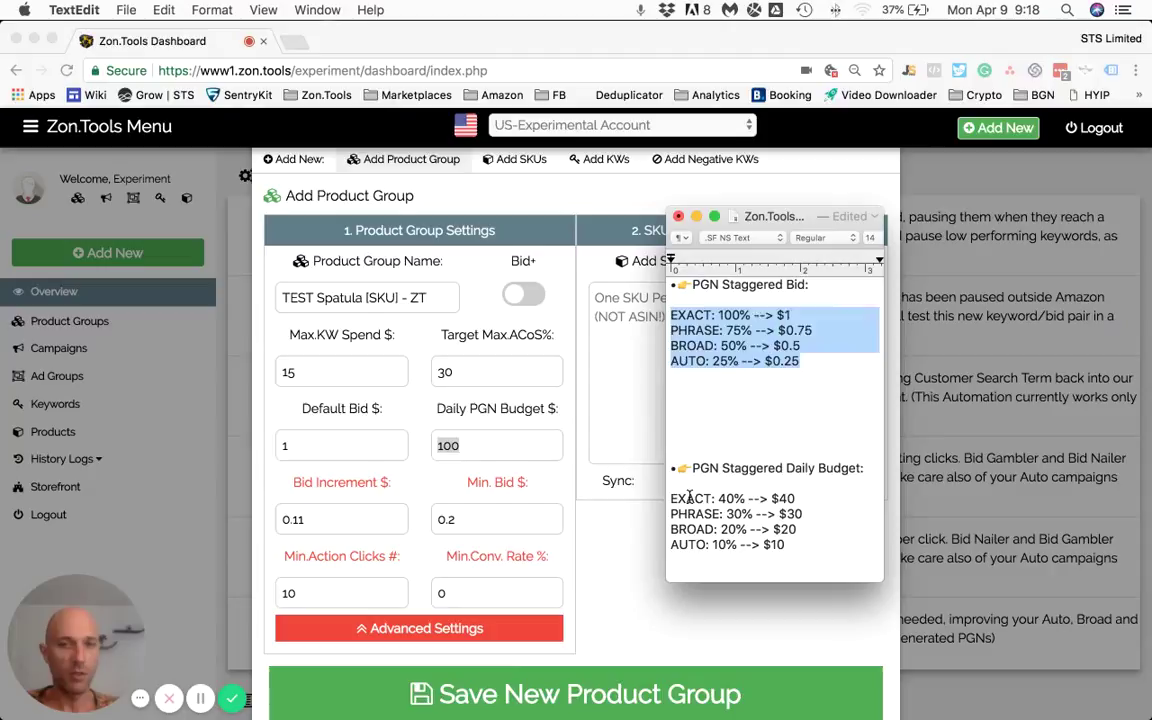
double_click(689, 497)
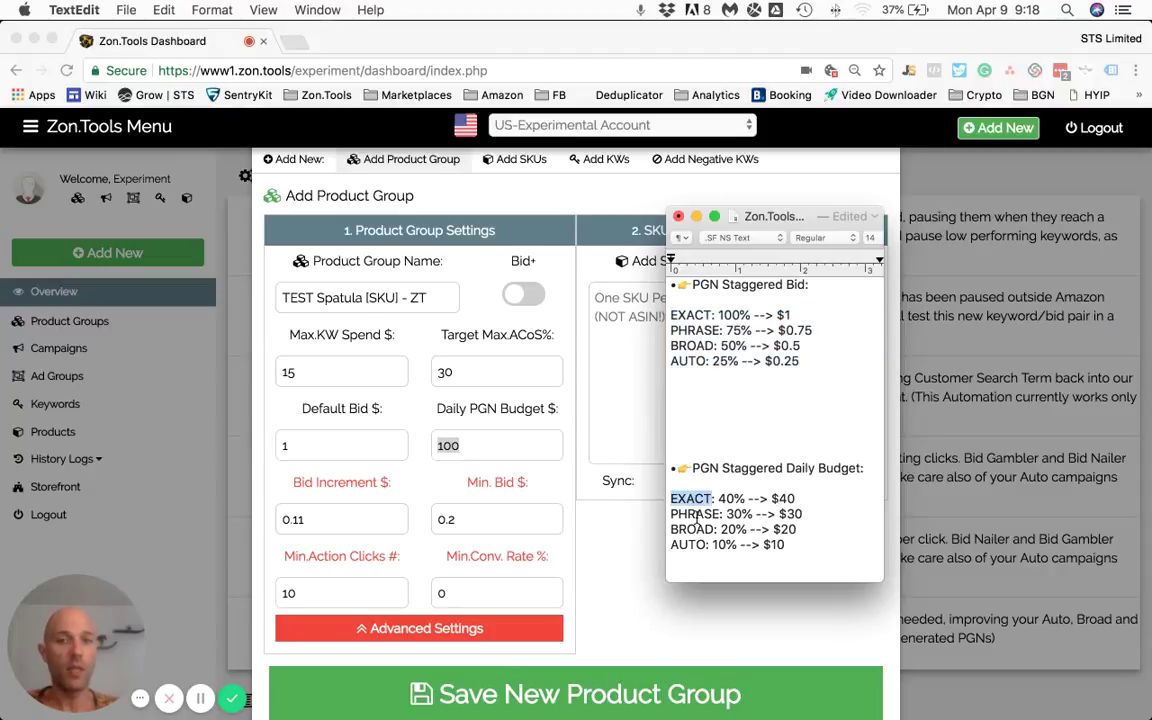
double_click(697, 514)
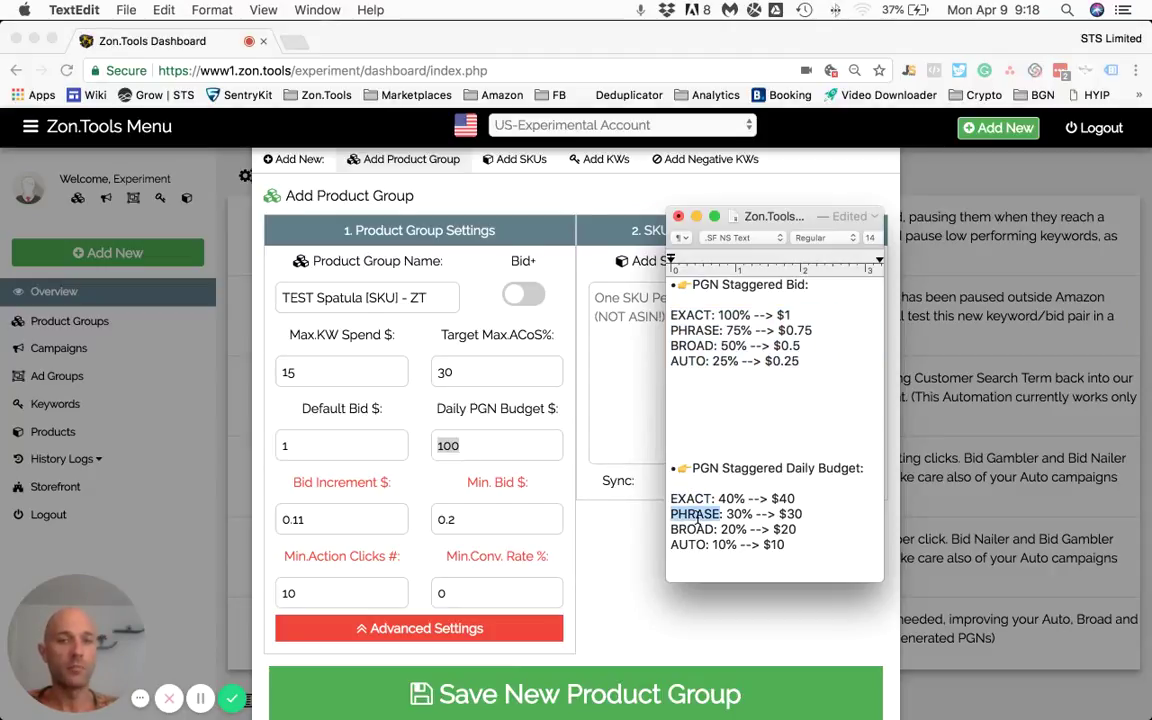
double_click(692, 530)
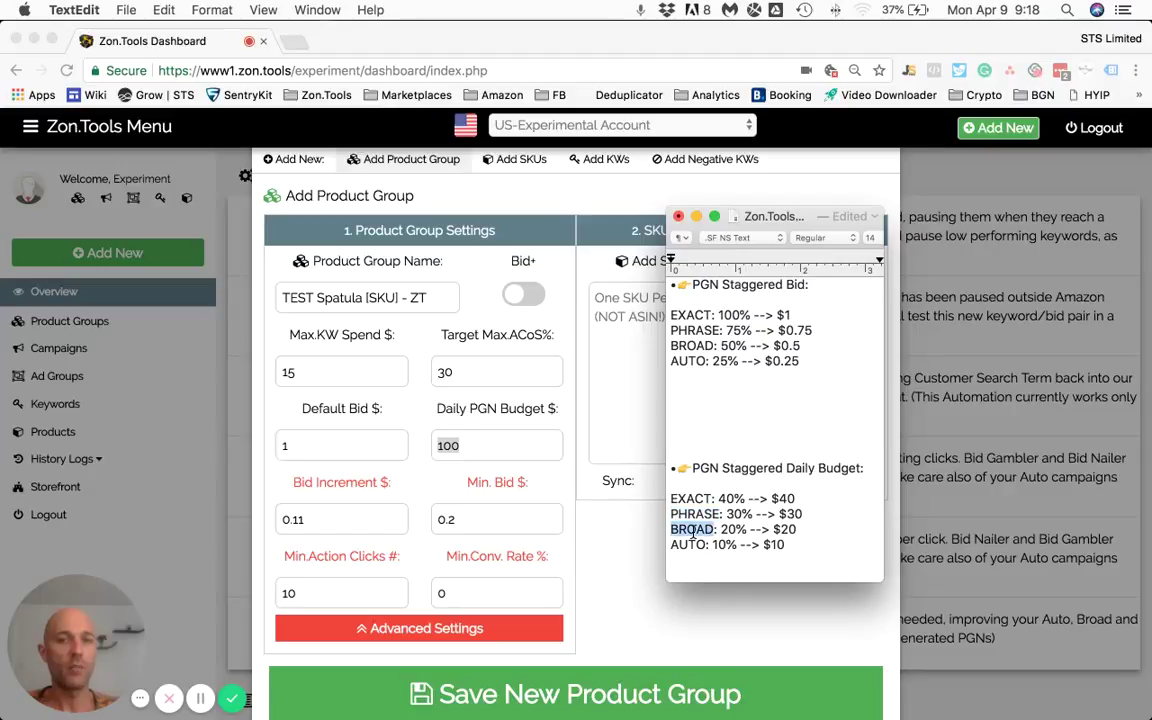
double_click(693, 542)
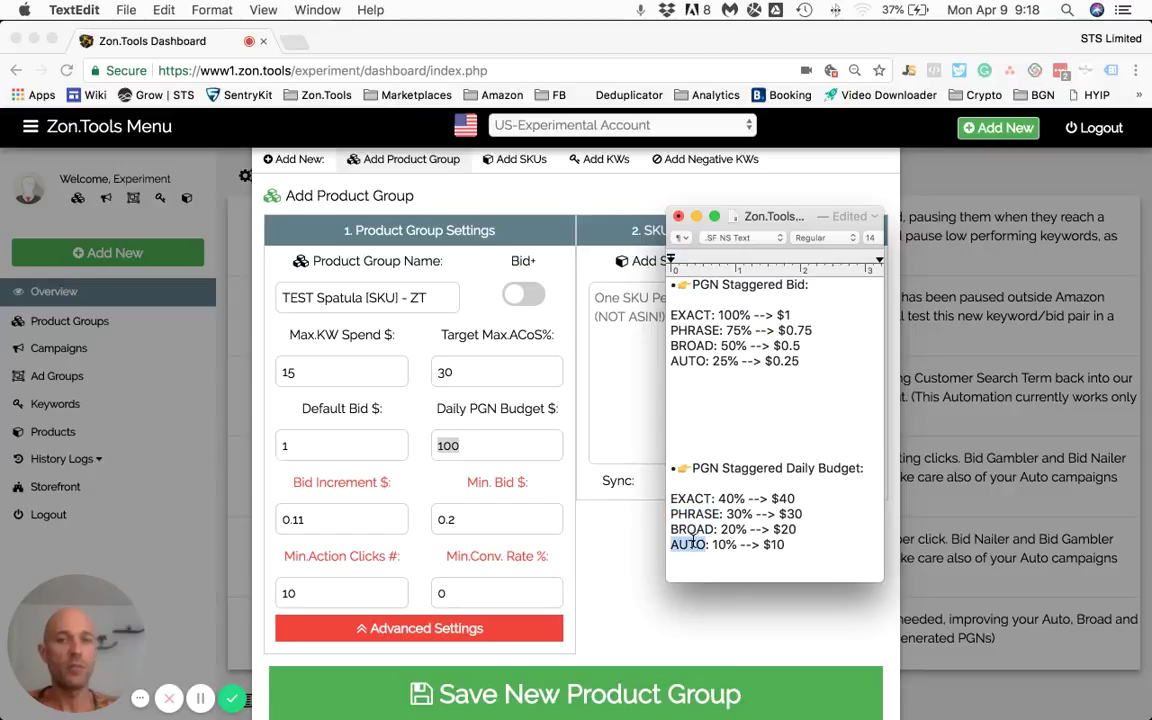
double_click(785, 498)
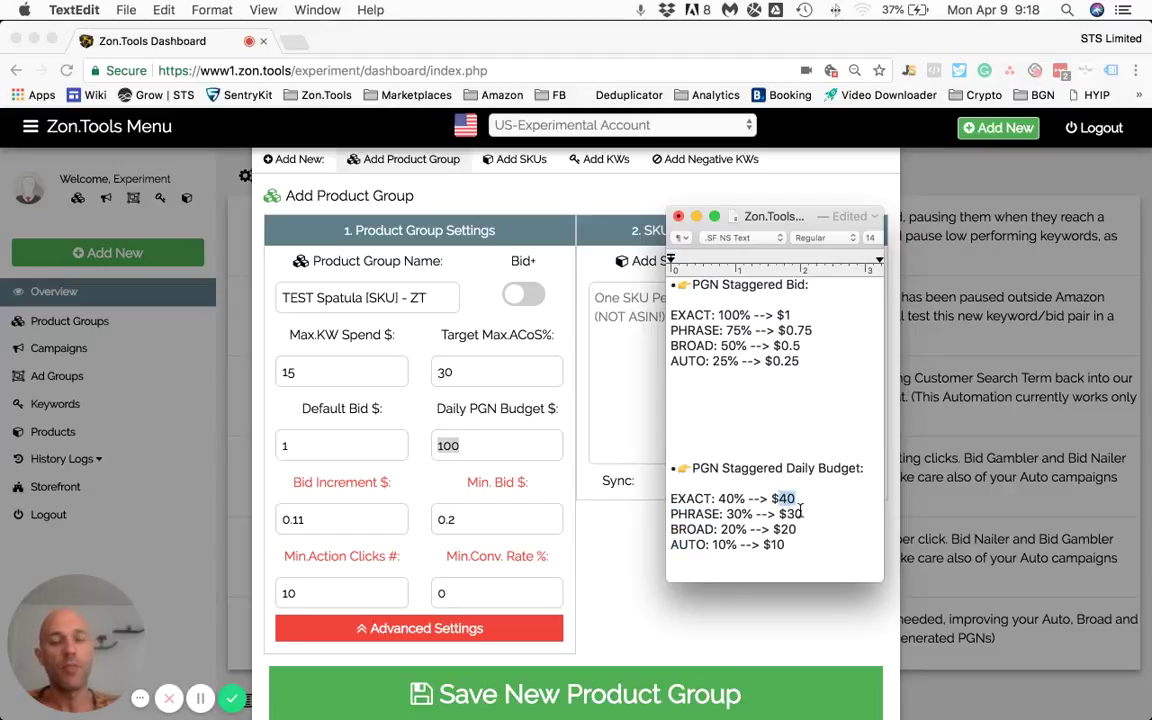
double_click(792, 513)
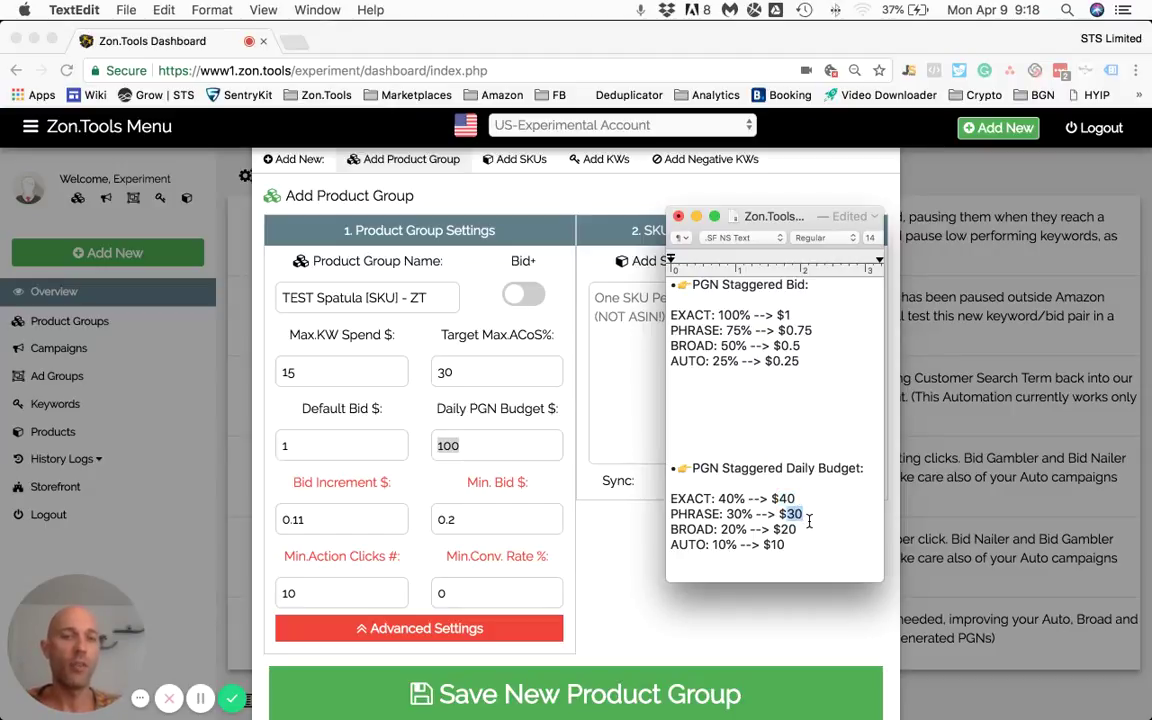
double_click(787, 529)
double_click(775, 544)
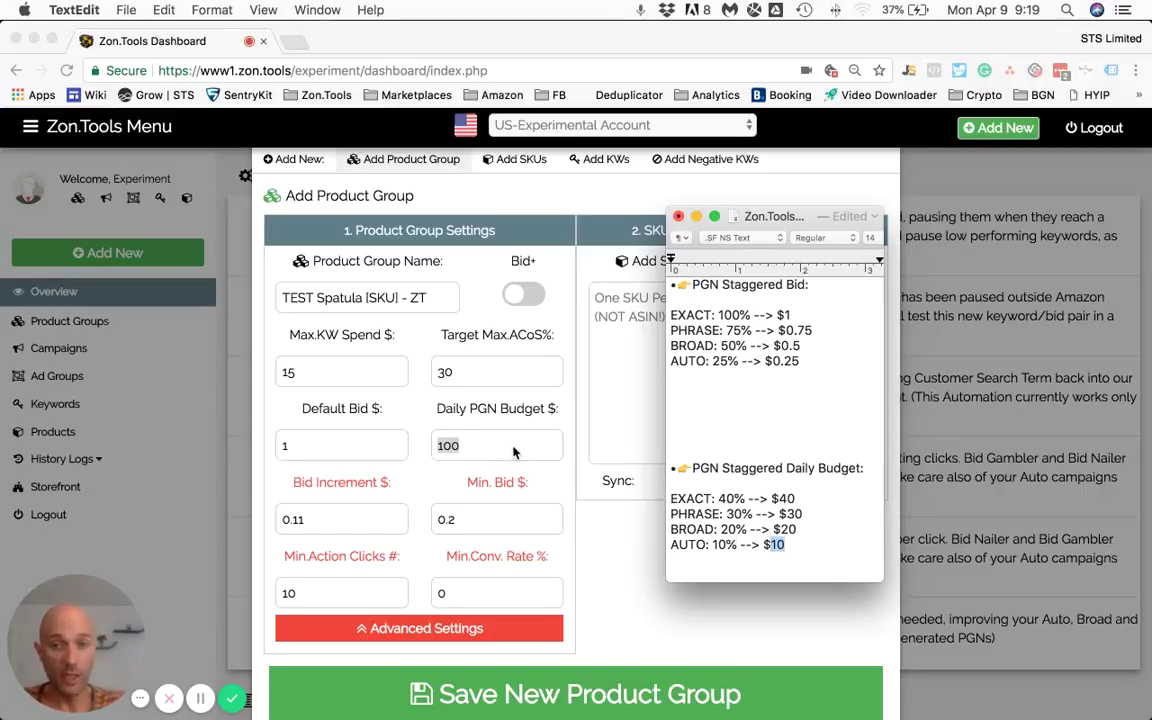
Review the advanced bid increment, minimum bid, minimum action clicks and minimum conversion rate settings, and collapse the advanced settings.
left_click(412, 488)
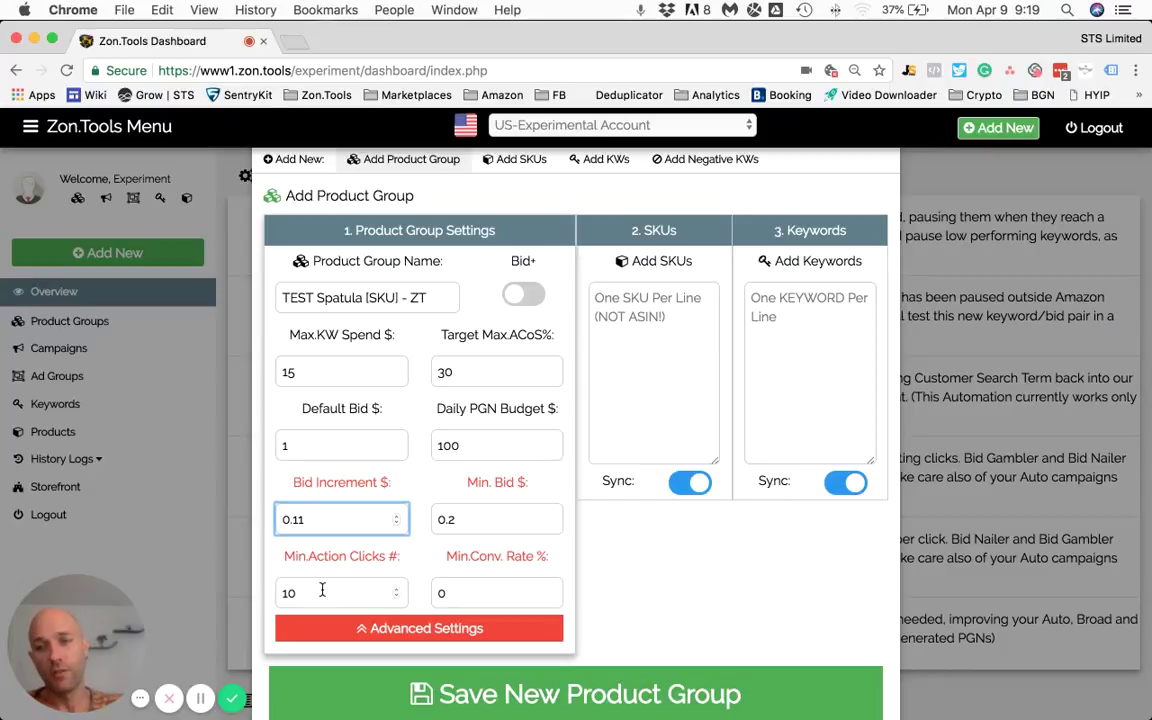
left_click_drag(322, 591, 288, 590)
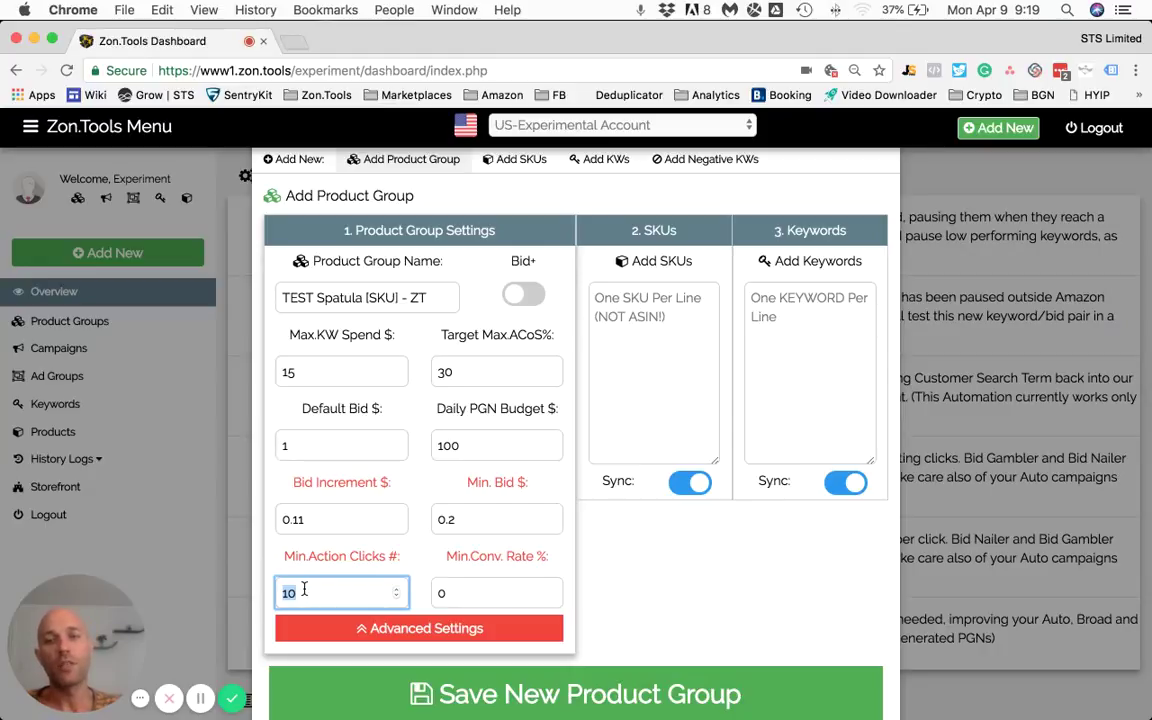
left_click(334, 518)
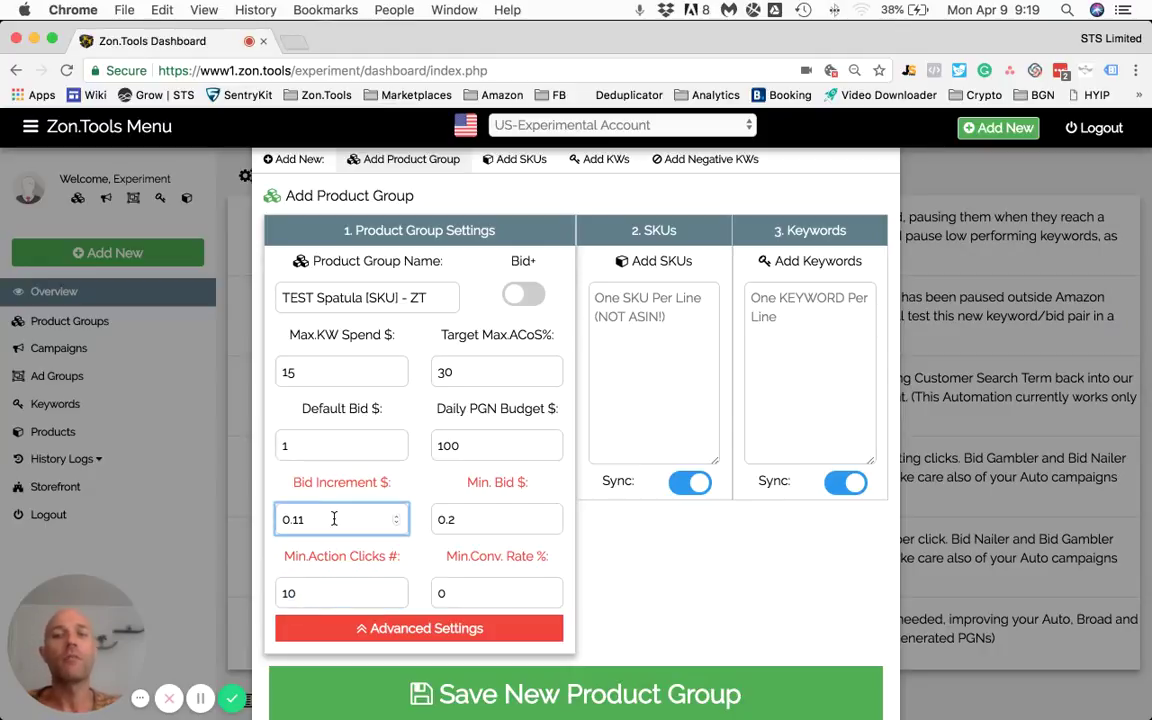
left_click_drag(332, 518, 284, 518)
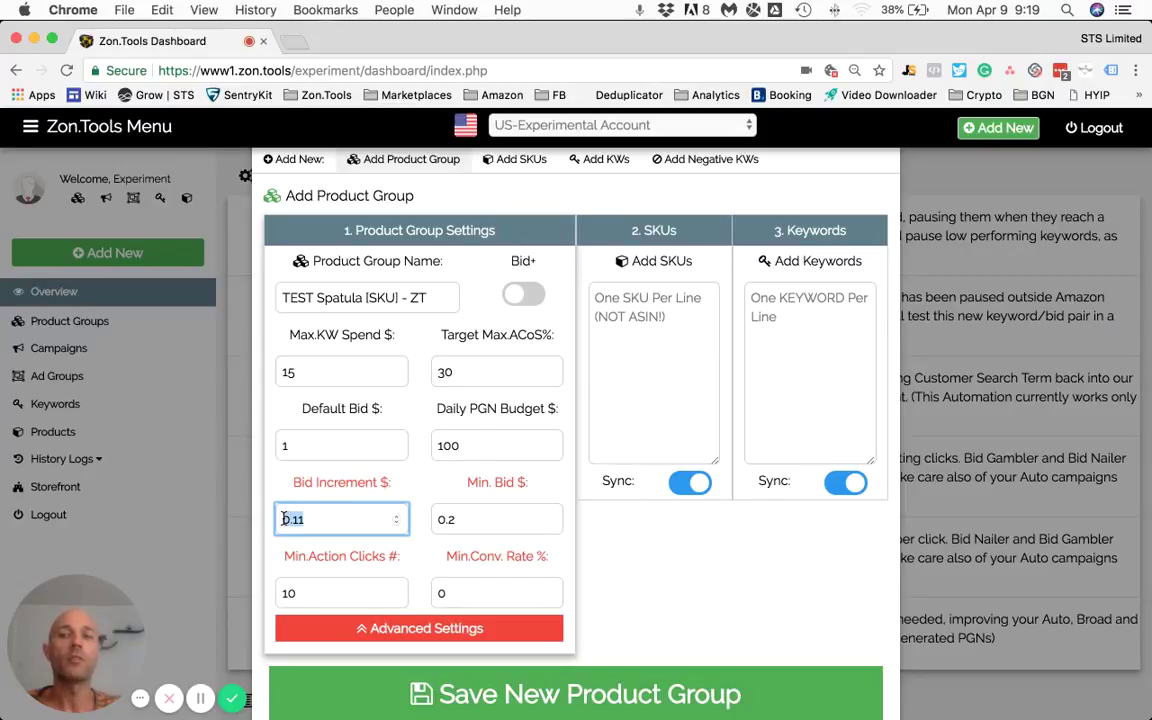
left_click(314, 518)
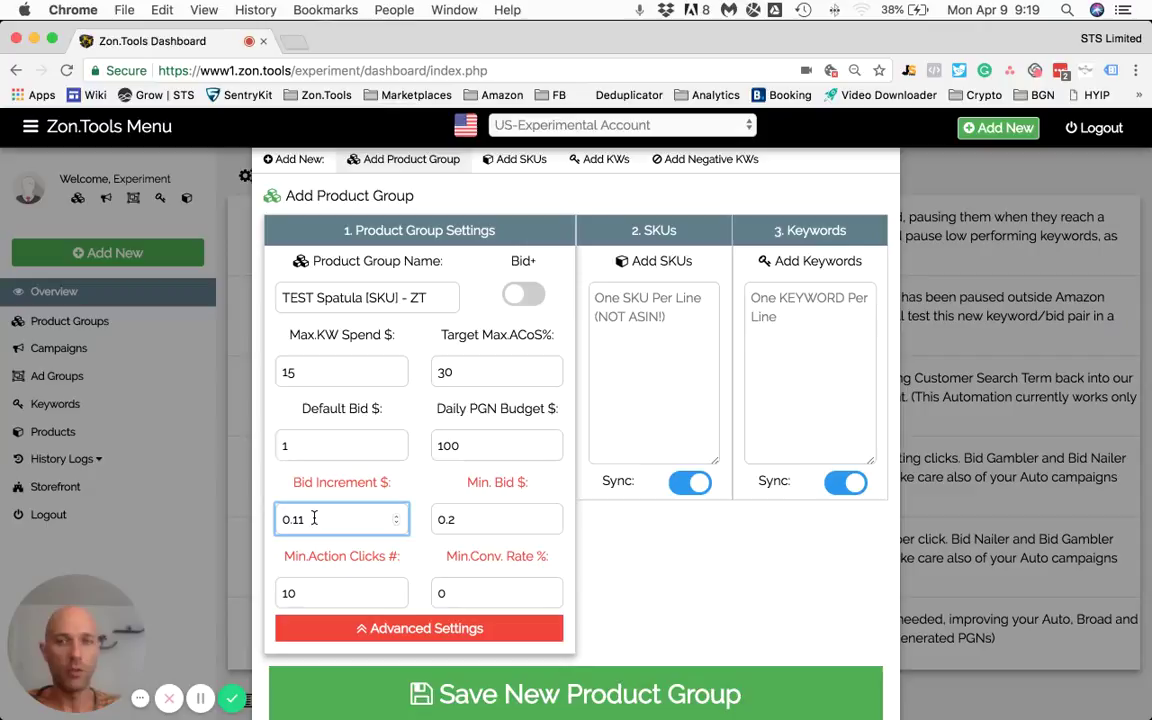
left_click(480, 526)
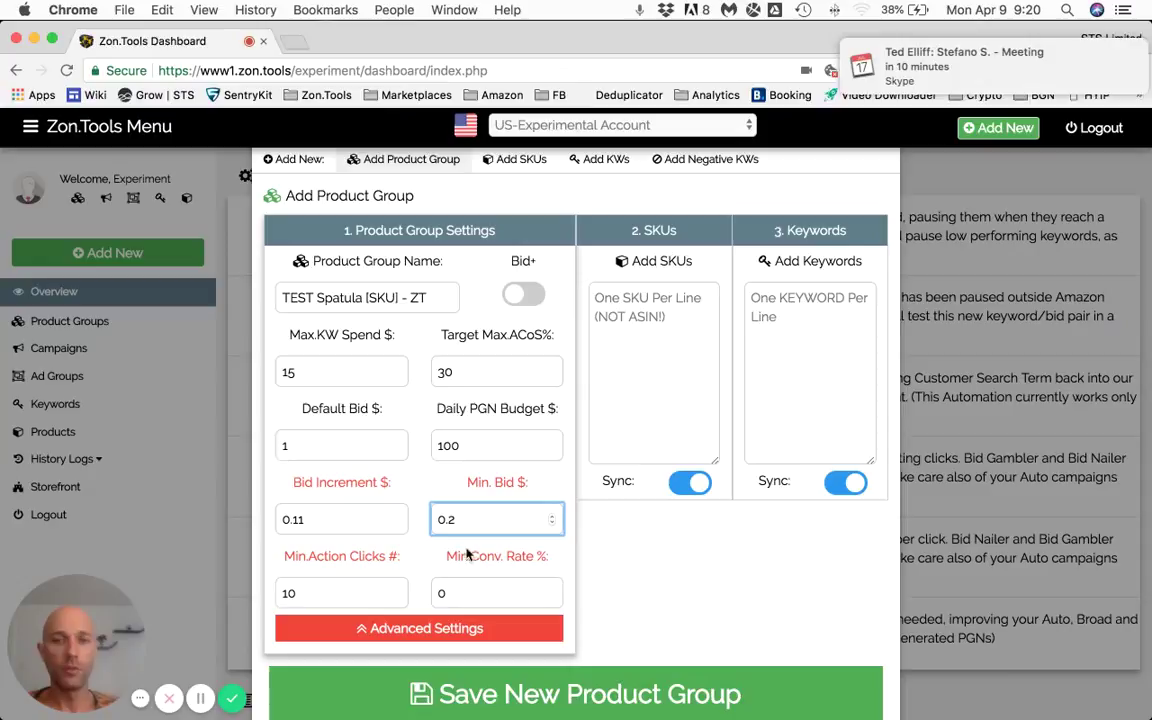
mouse_move(472, 588)
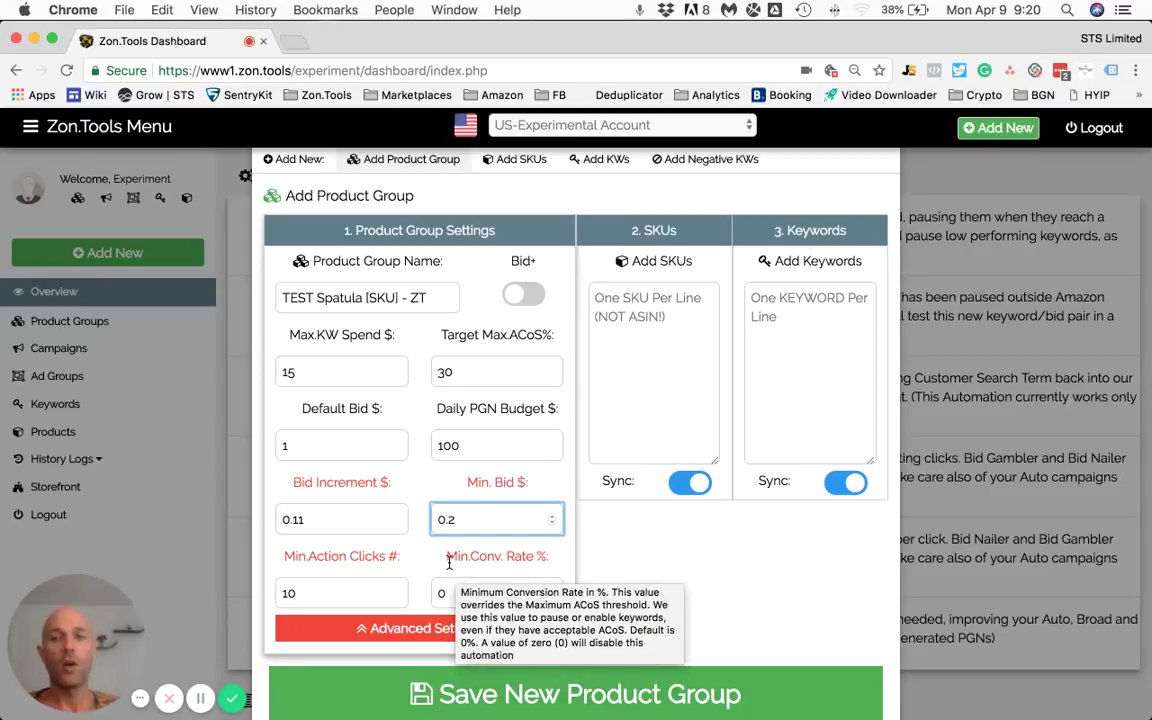
left_click_drag(449, 556, 535, 570)
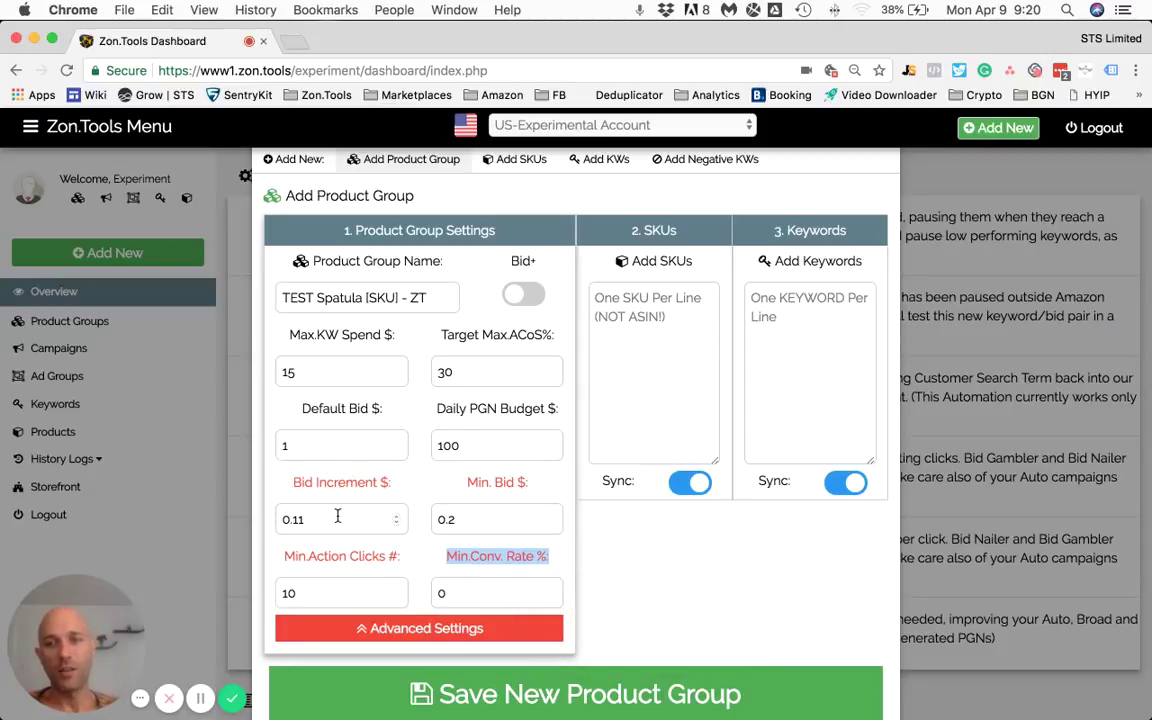
left_click(417, 635)
Add the SKUs "TEST Spatula [SKU] 1" and "TEST Spatula [SKU] 2" to the new product group, reusing the text from its name.
left_click(617, 458)
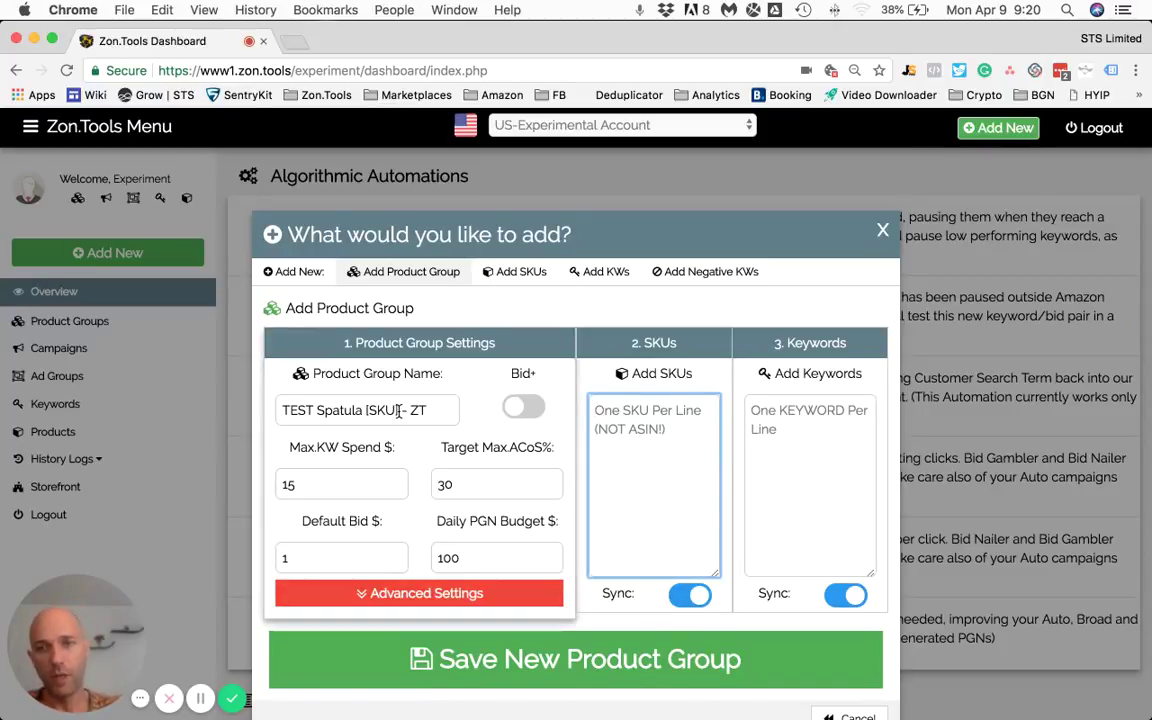
left_click_drag(398, 410, 281, 413)
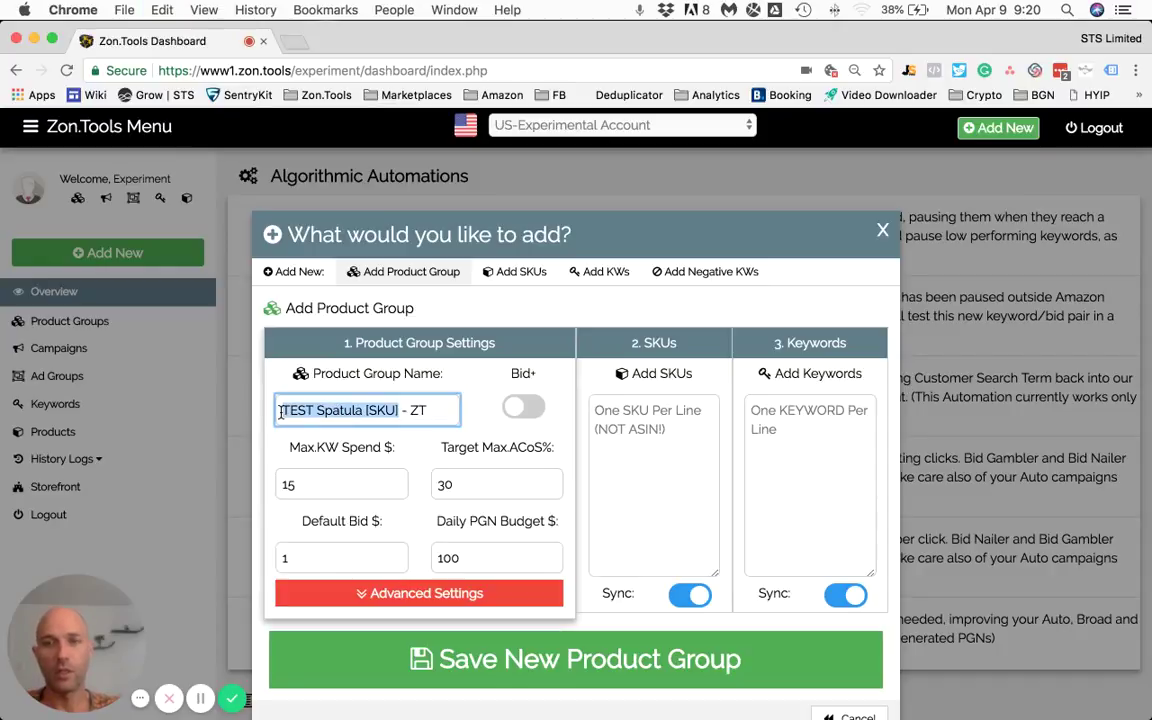
key("ctrl+c")
left_click(605, 431)
key("ctrl+v")
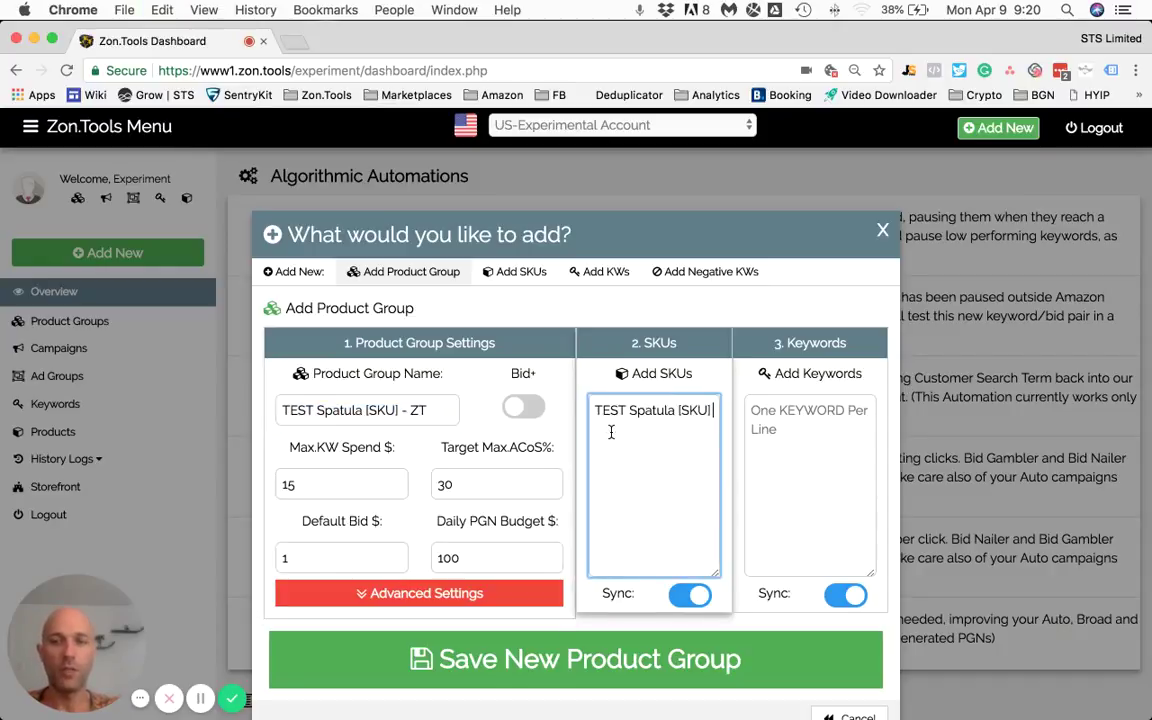
key("Return")
type("1")
key("Return")
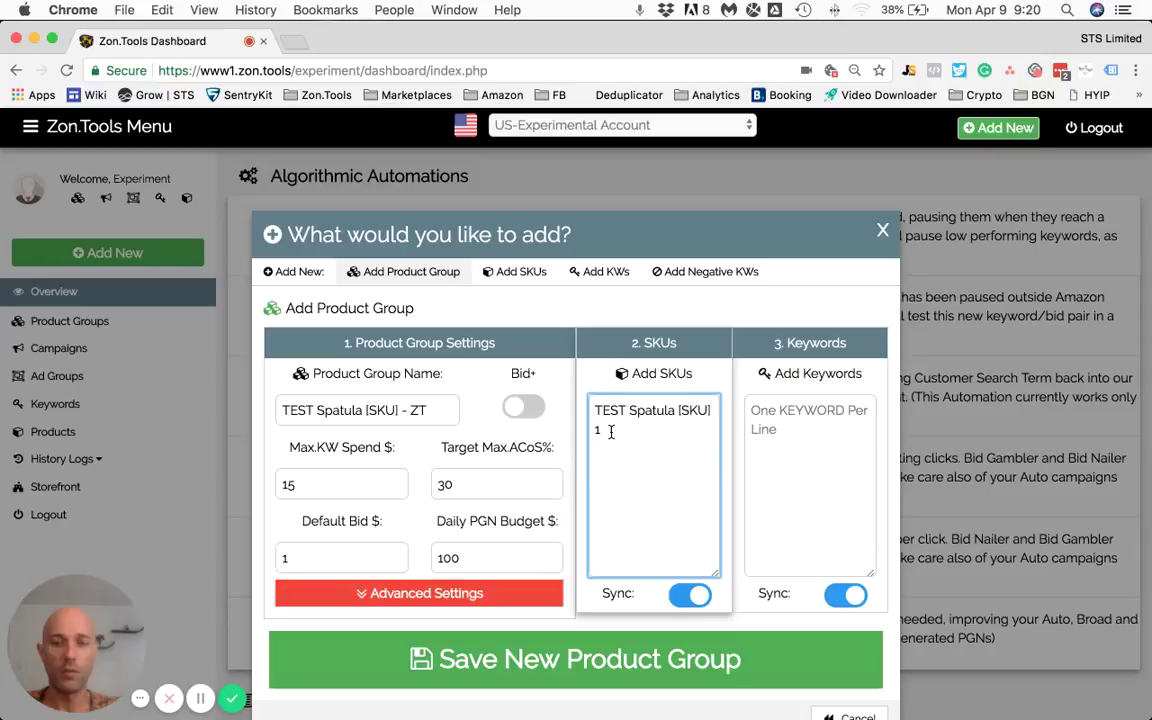
key("ctrl+v")
key("Return")
type("2")
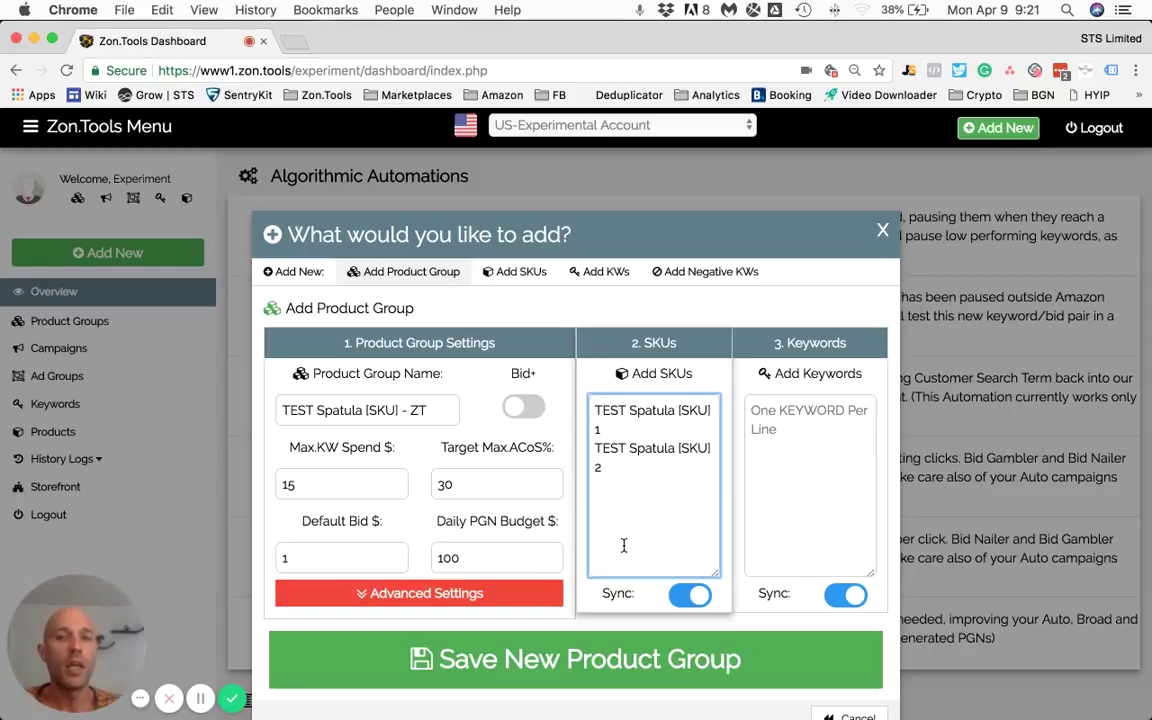
Review the maximum keyword spend and target maximum ACoS settings alongside the entered SKUs.
left_click(445, 484)
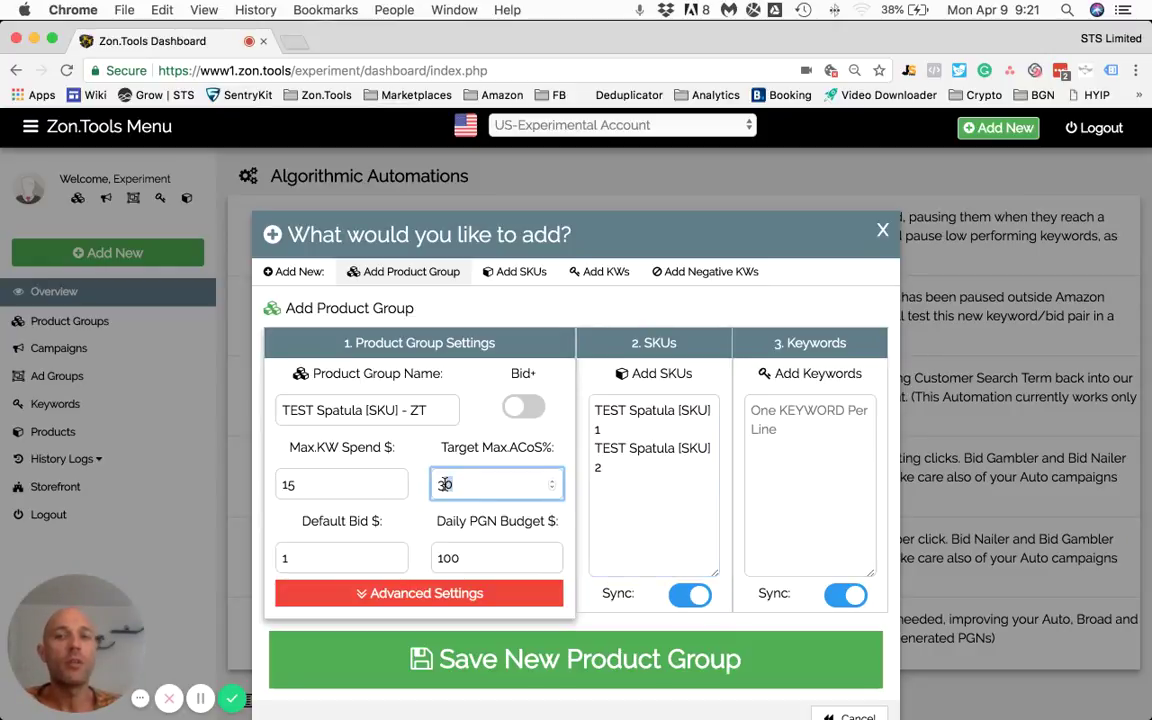
double_click(300, 484)
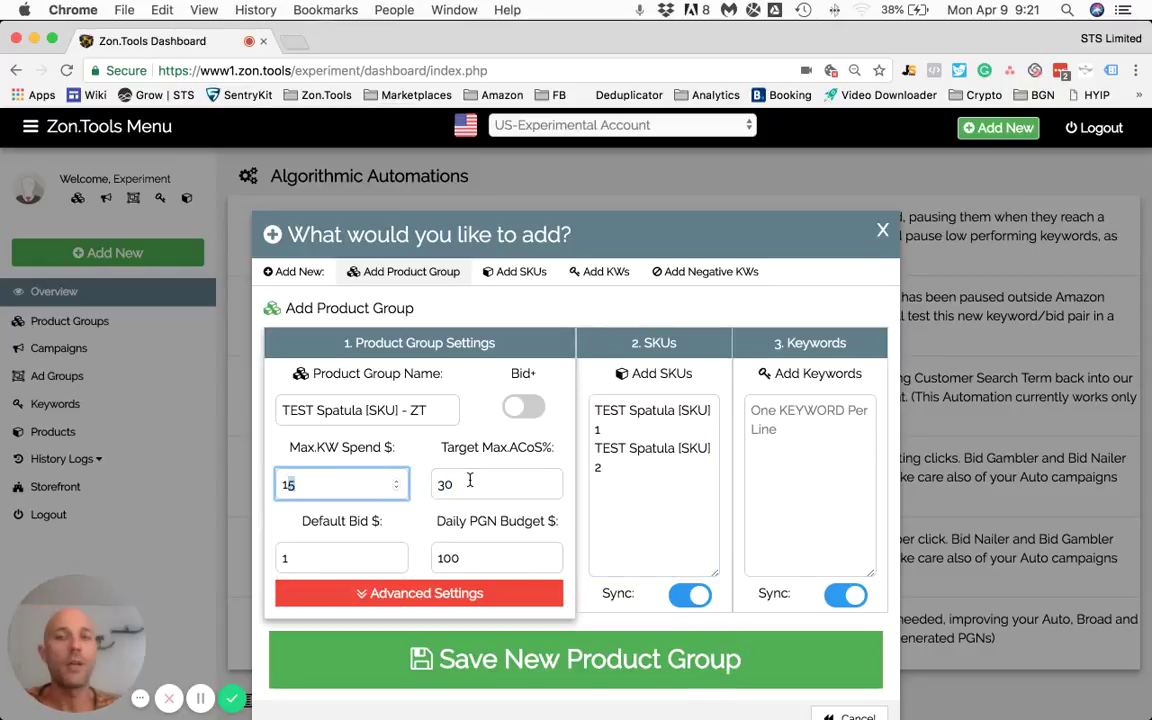
left_click(637, 472)
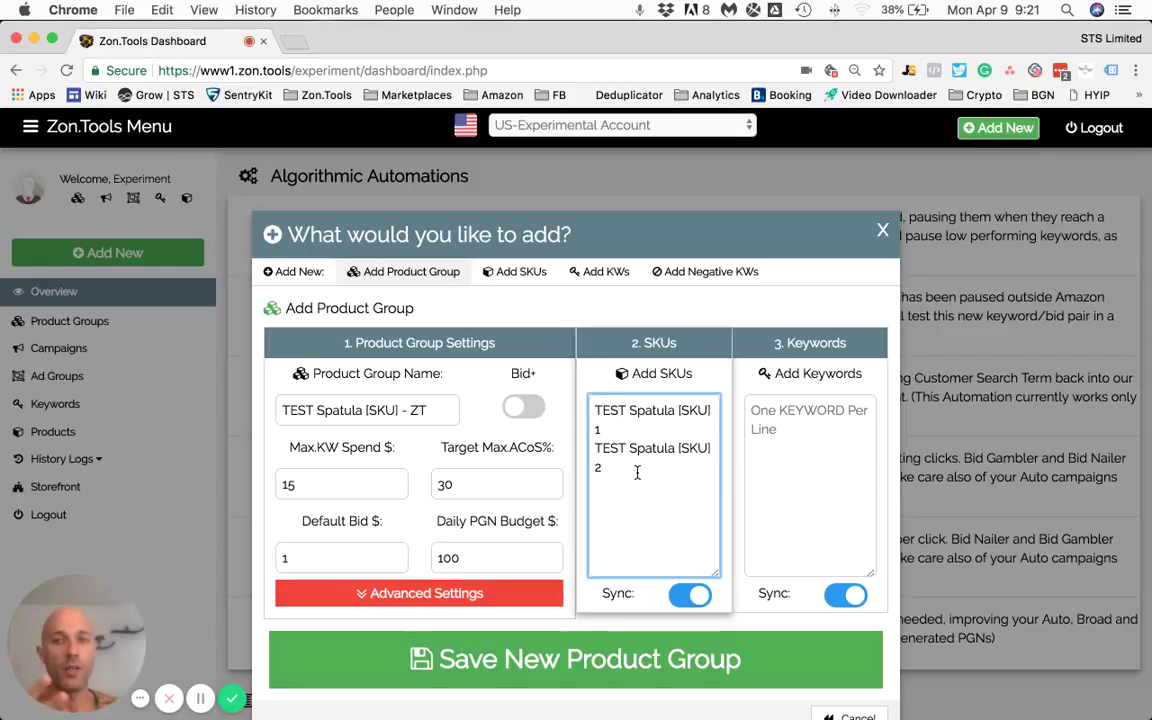
left_click(447, 487)
double_click(447, 487)
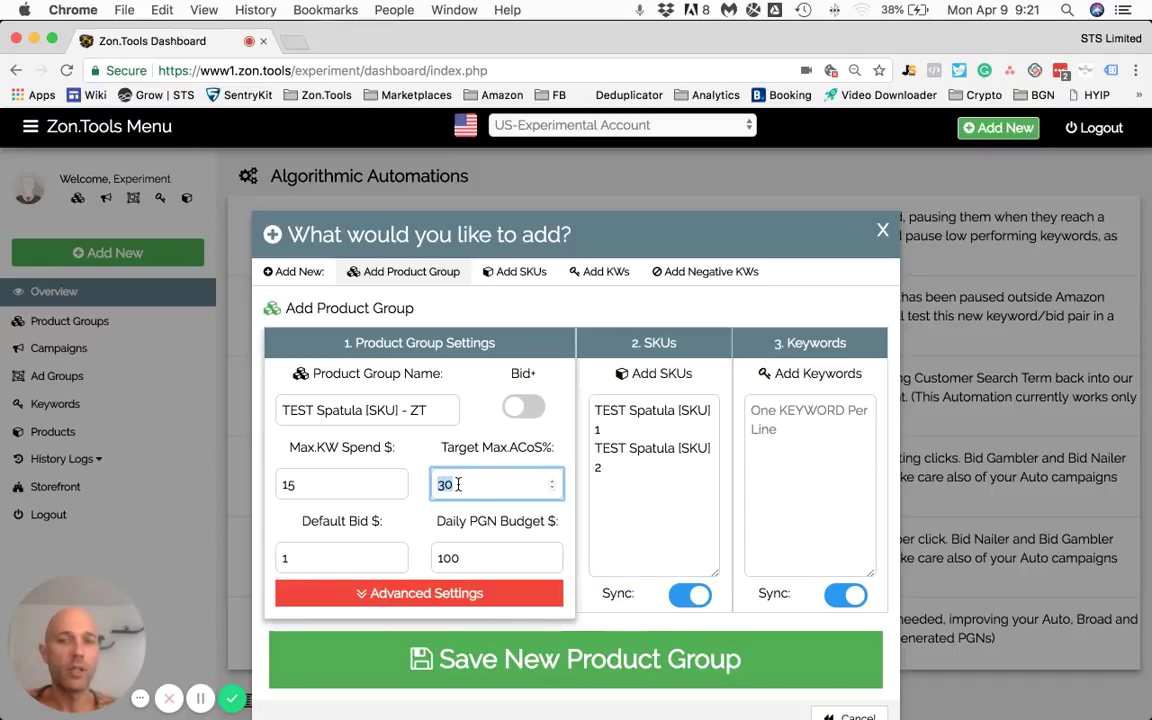
left_click(635, 509)
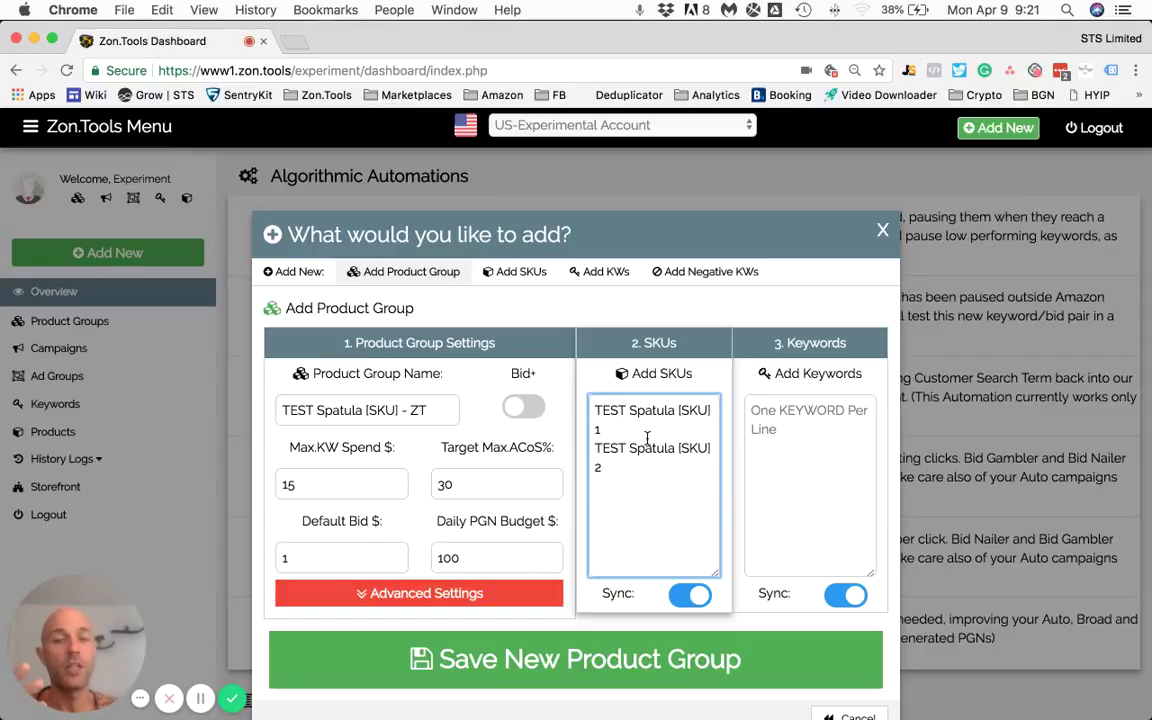
Add the keywords "test KW 1" and "test KW 2" to the new product group, one per line.
left_click(770, 432)
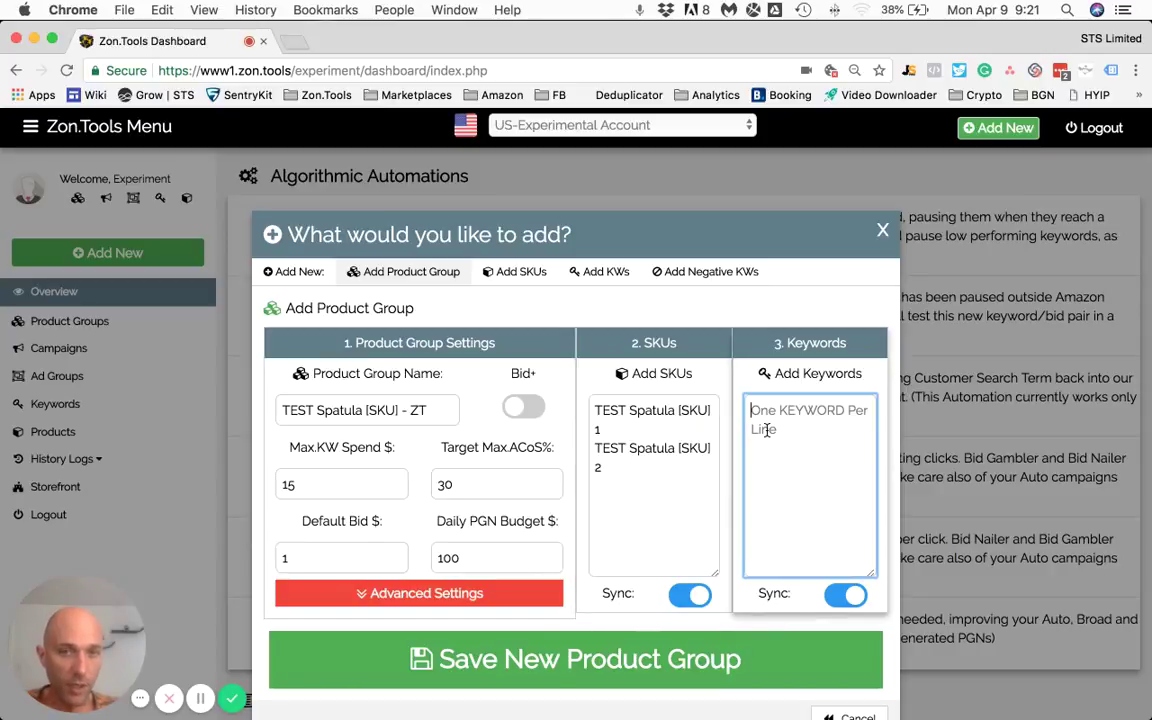
mouse_move(767, 430)
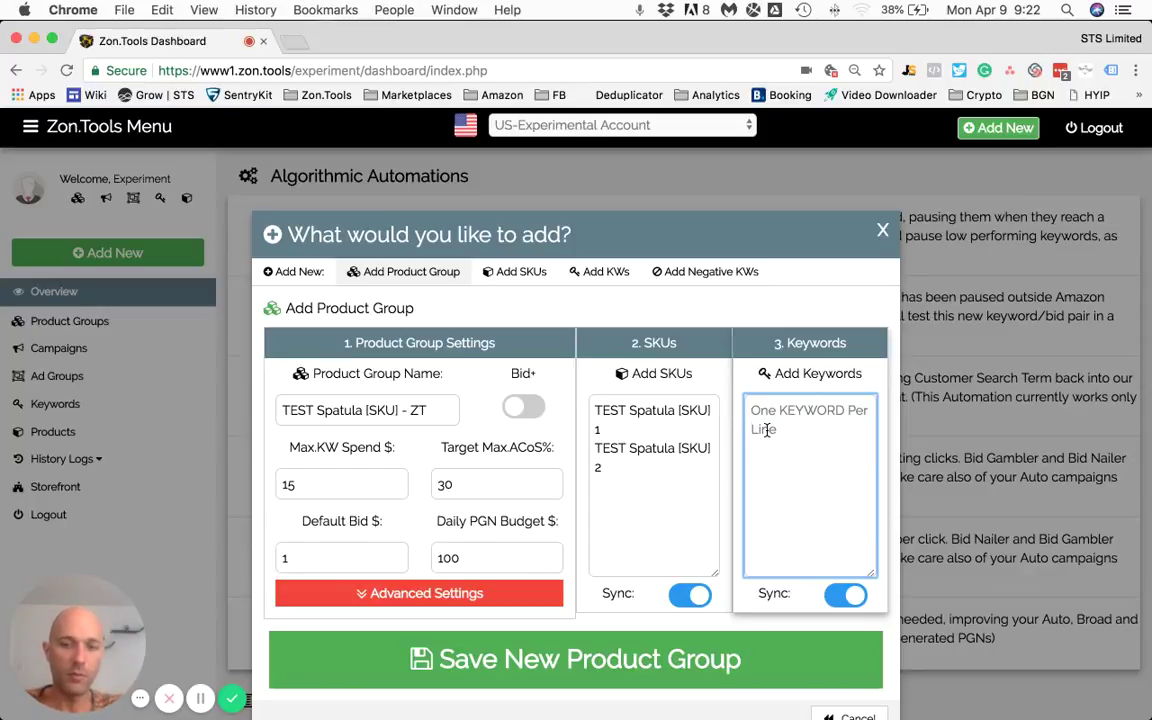
type("test KW 1")
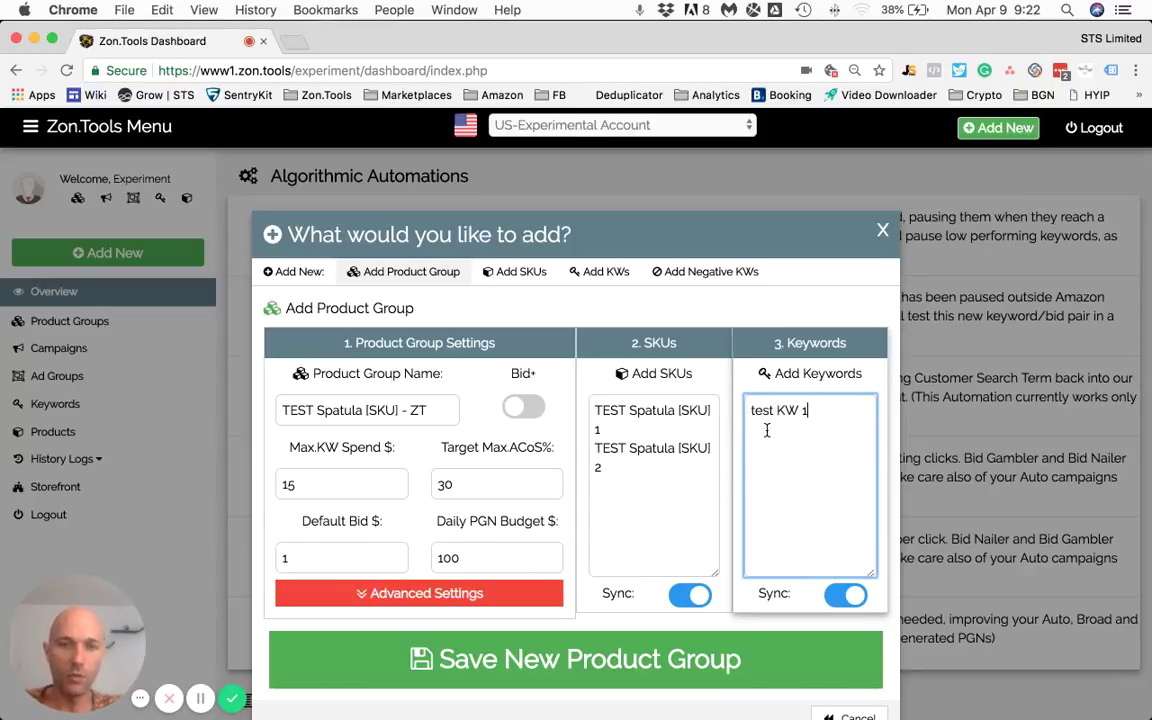
key("super+a")
key("super+c")
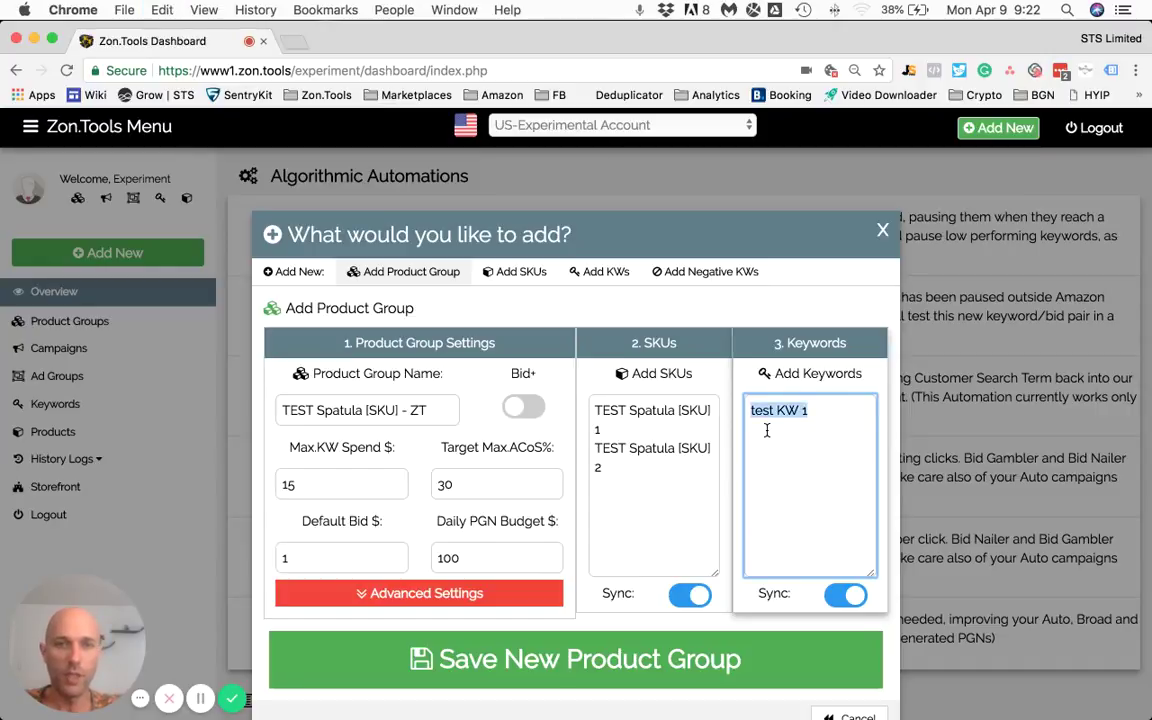
key("Right")
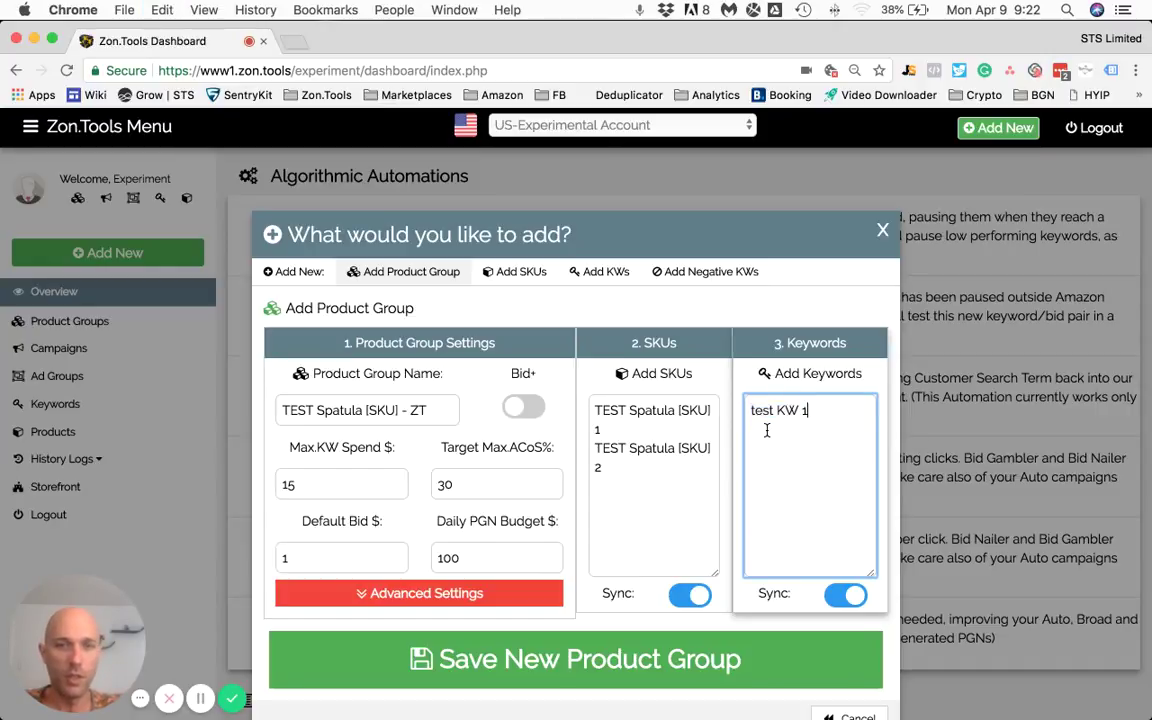
key("Return")
key("super+v")
key("BackSpace")
type("2")
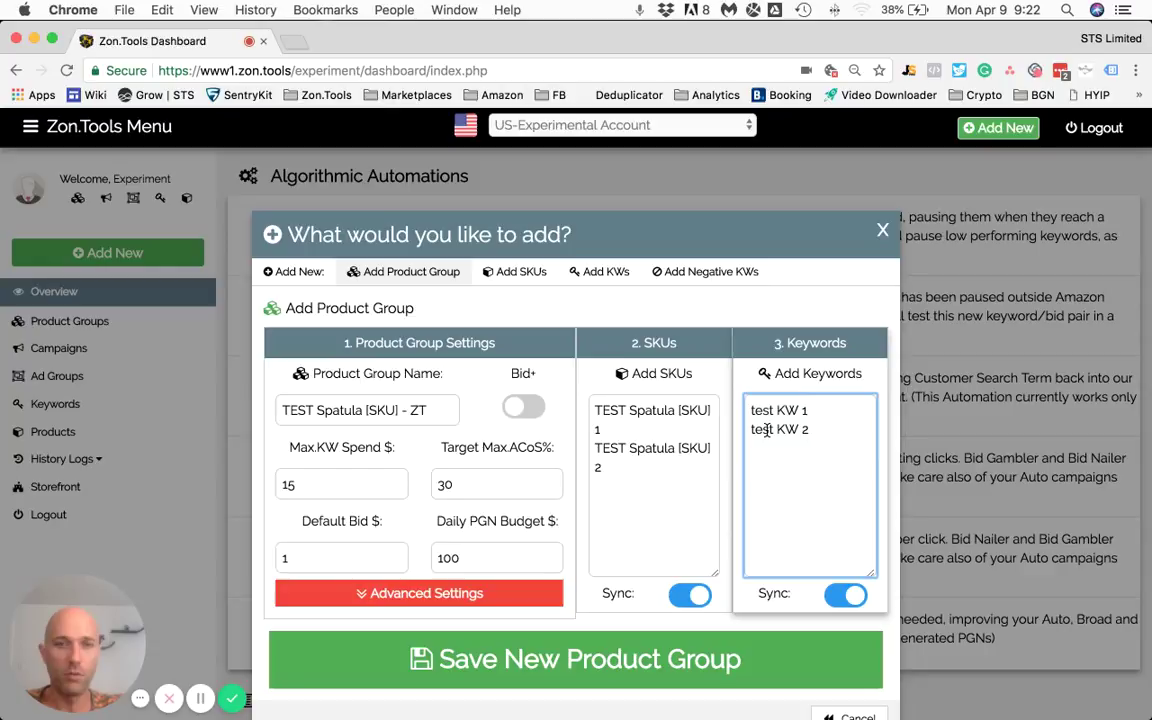
Add the keywords "test KW 3" and "test KW 4" on separate lines, reusing the copied keyword text.
key("Return")
key("super+v")
key("BackSpace")
type("3")
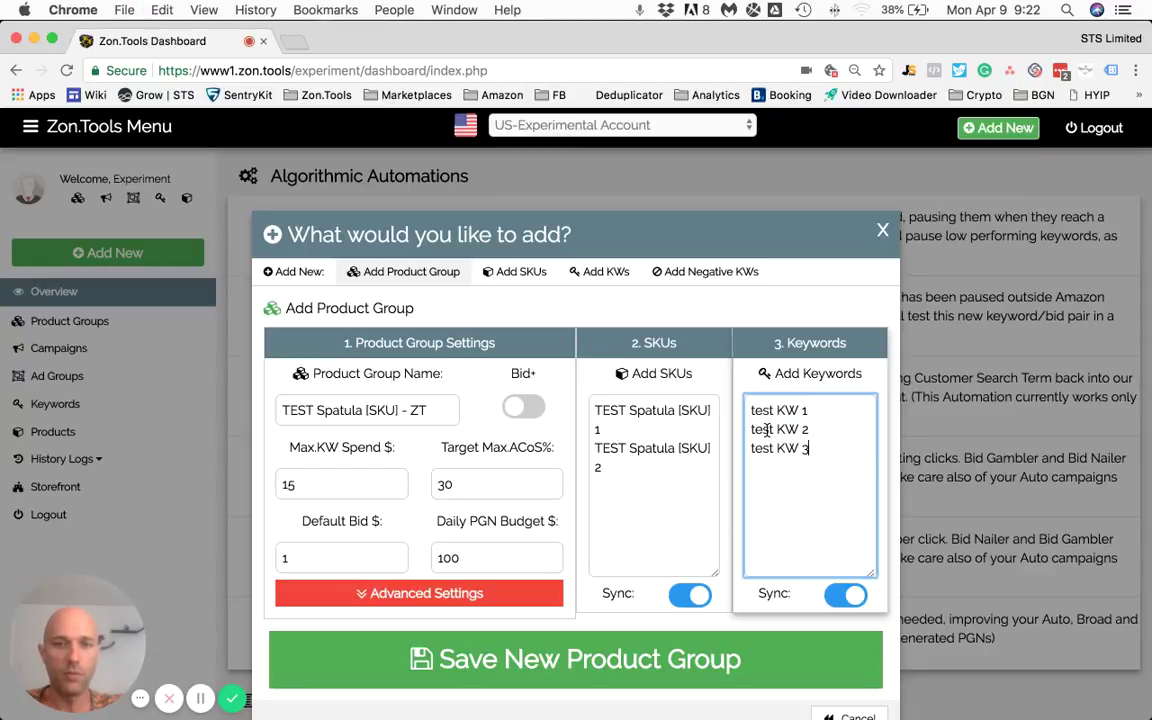
key("Return")
key("super+v")
key("BackSpace")
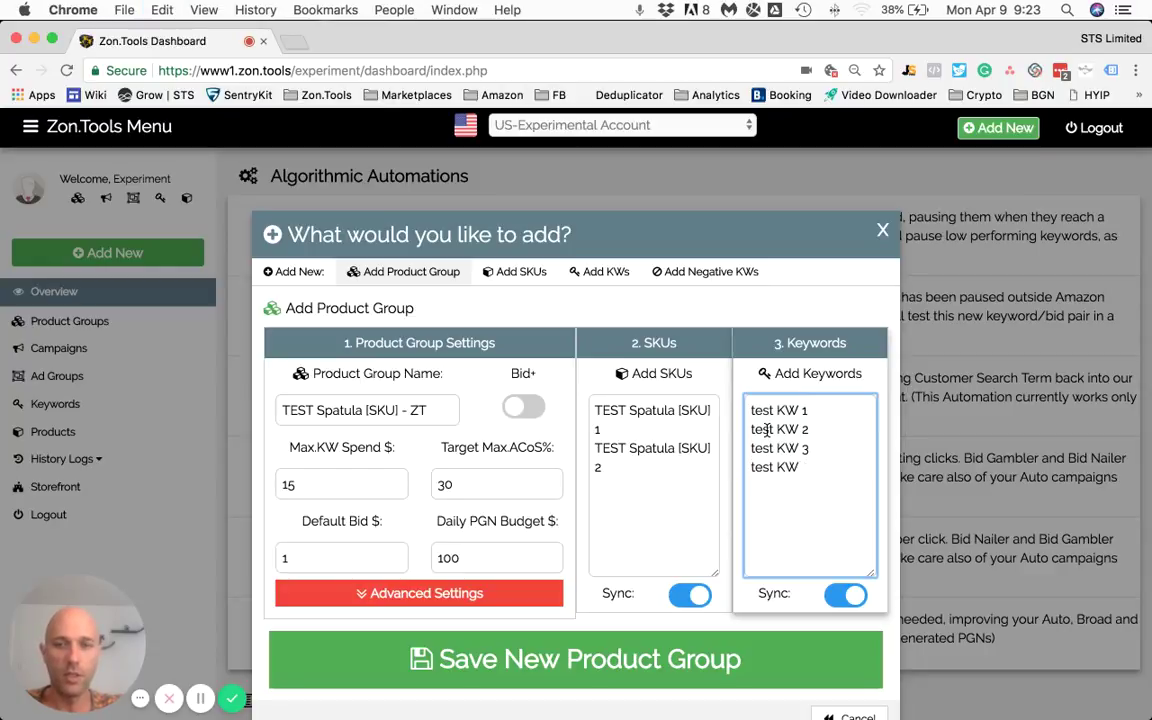
type("4")
scroll(768, 430, "down", 2)
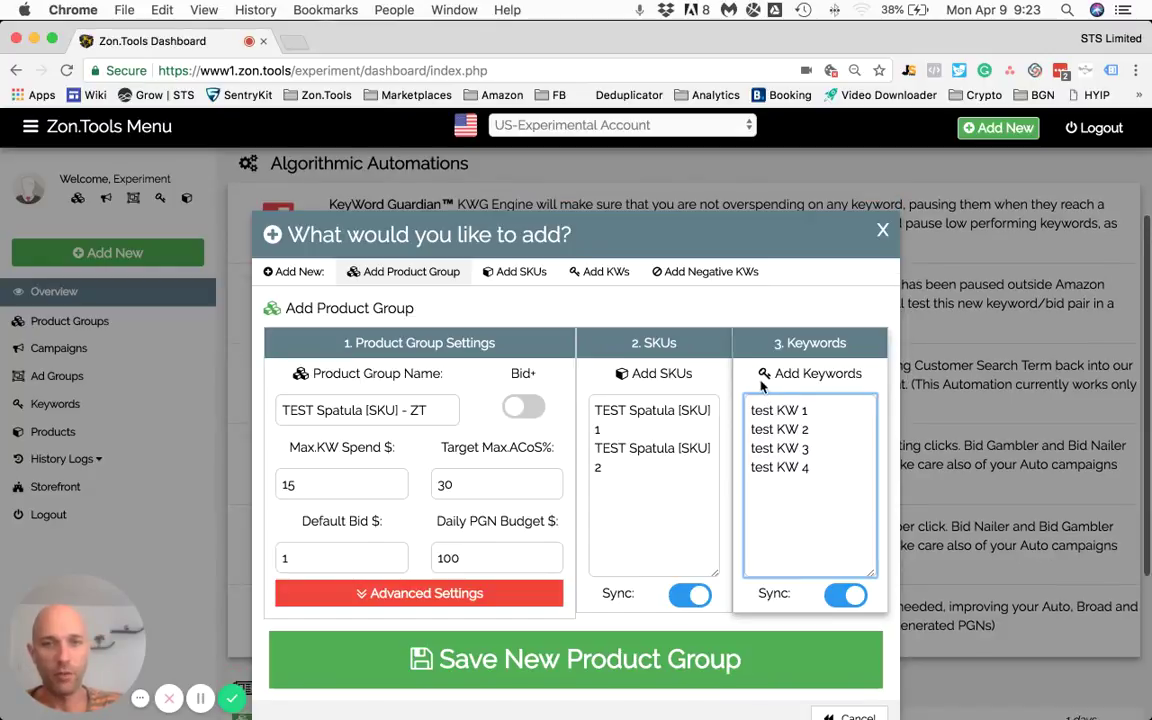
scroll(700, 483, "down", 1)
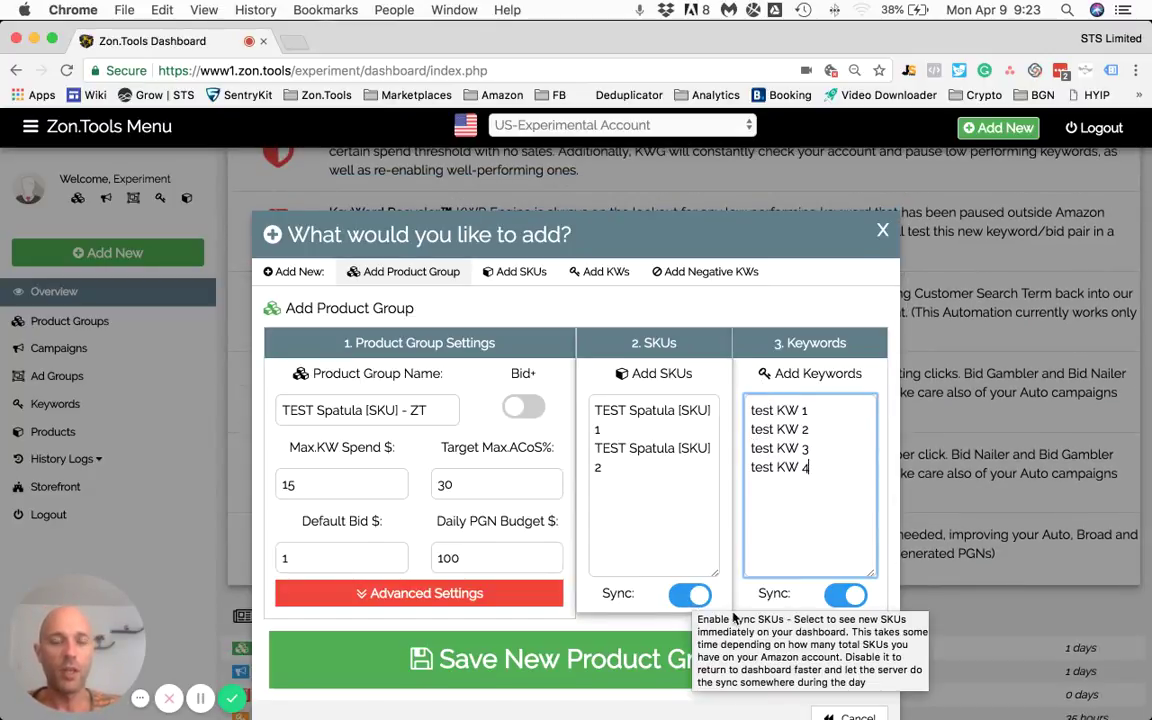
Switch the SKU and keyword sync options off and back on, checking the explanation of keyword syncing in between.
left_click(691, 597)
left_click(692, 598)
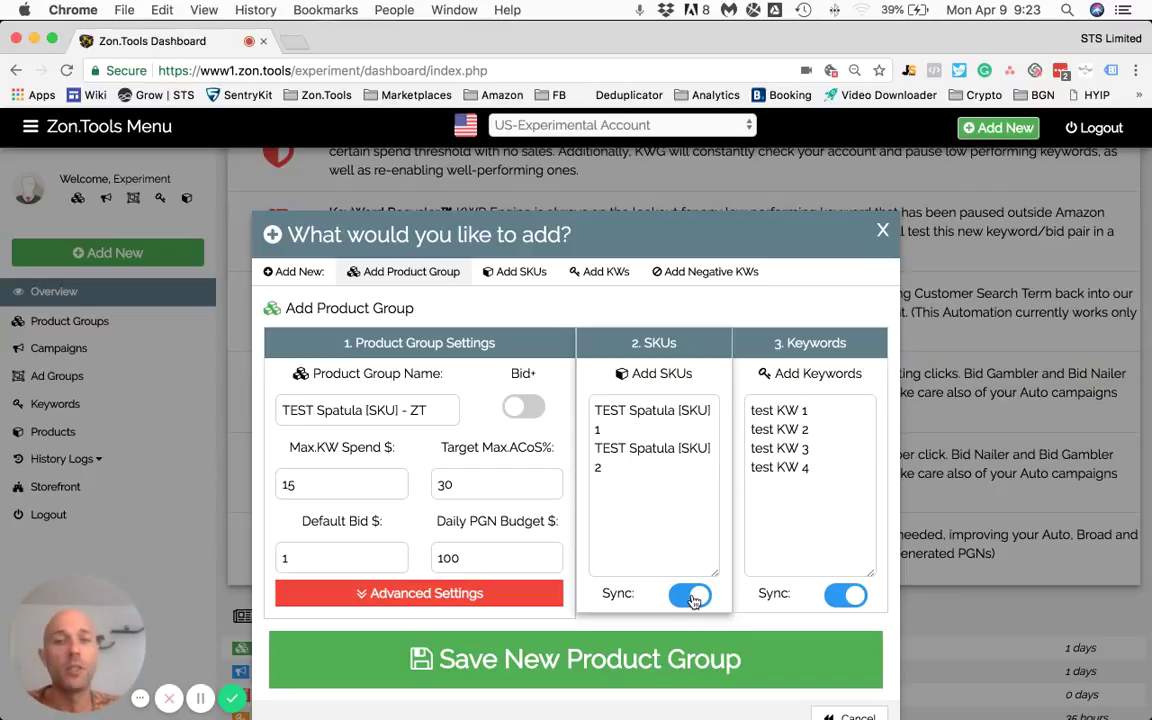
left_click(690, 596)
left_click(847, 597)
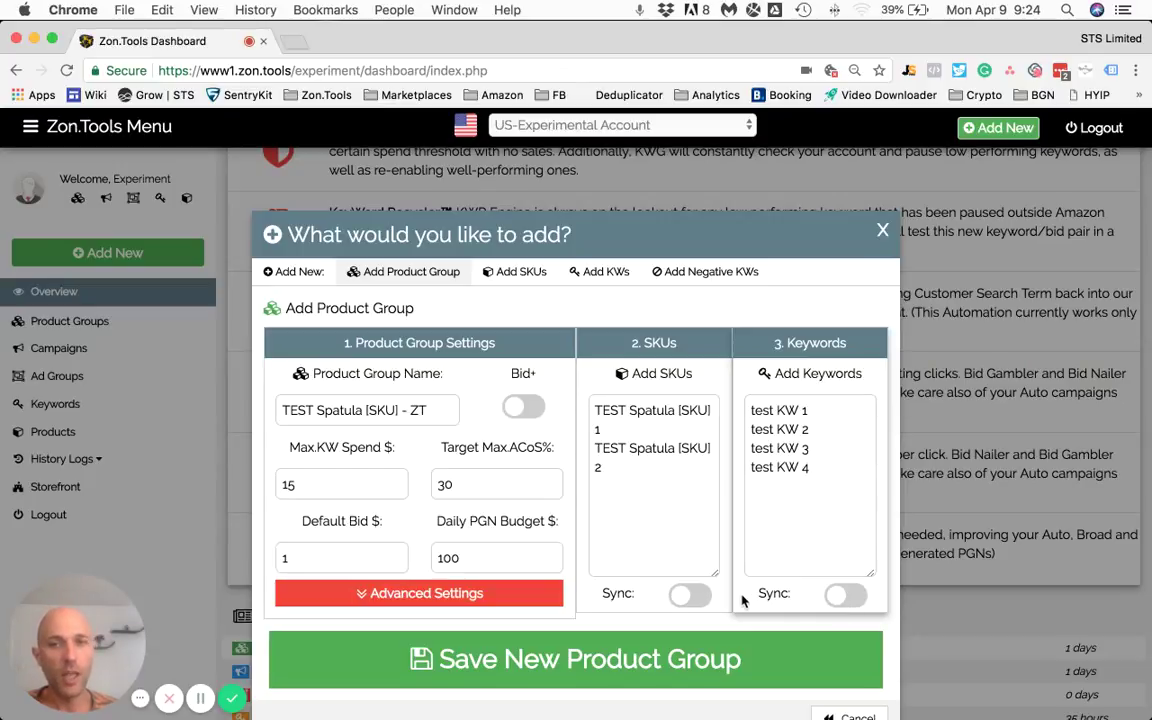
mouse_move(742, 600)
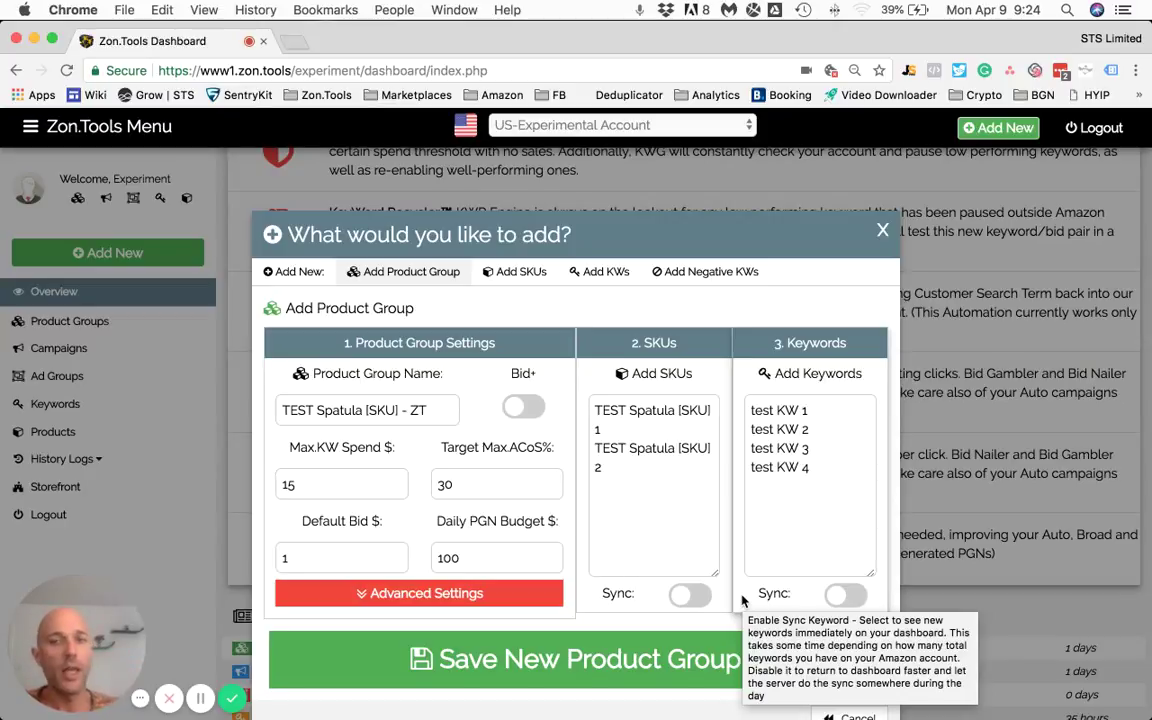
mouse_move(679, 605)
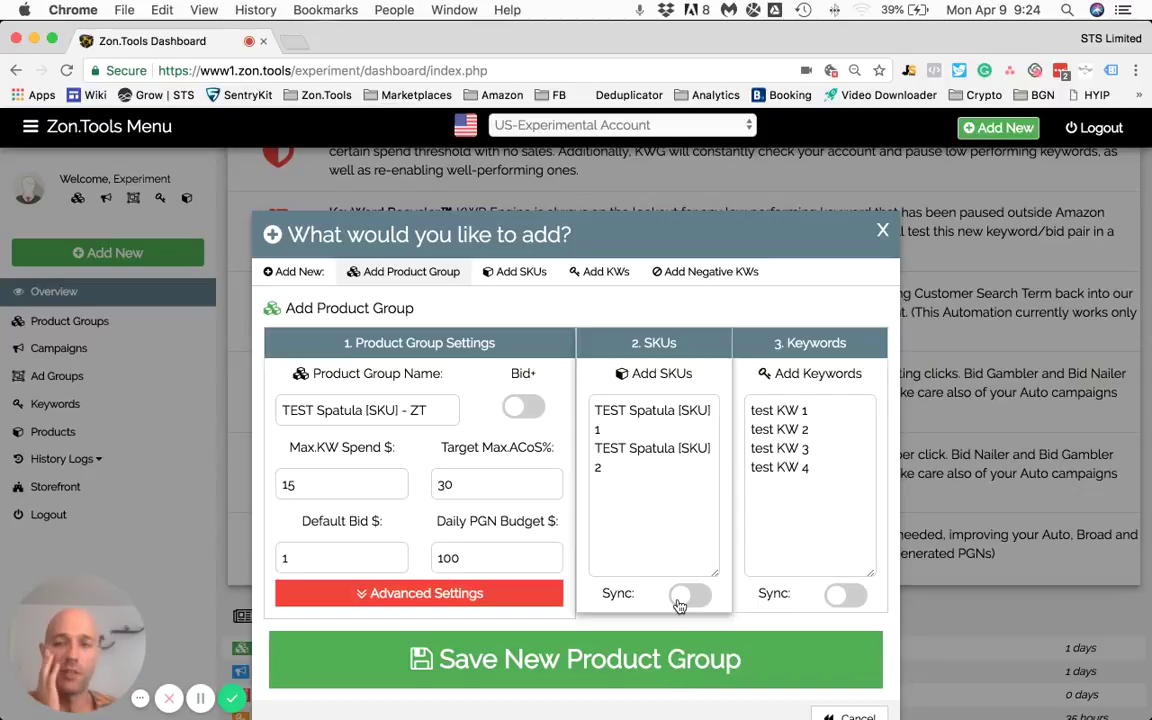
left_click(689, 597)
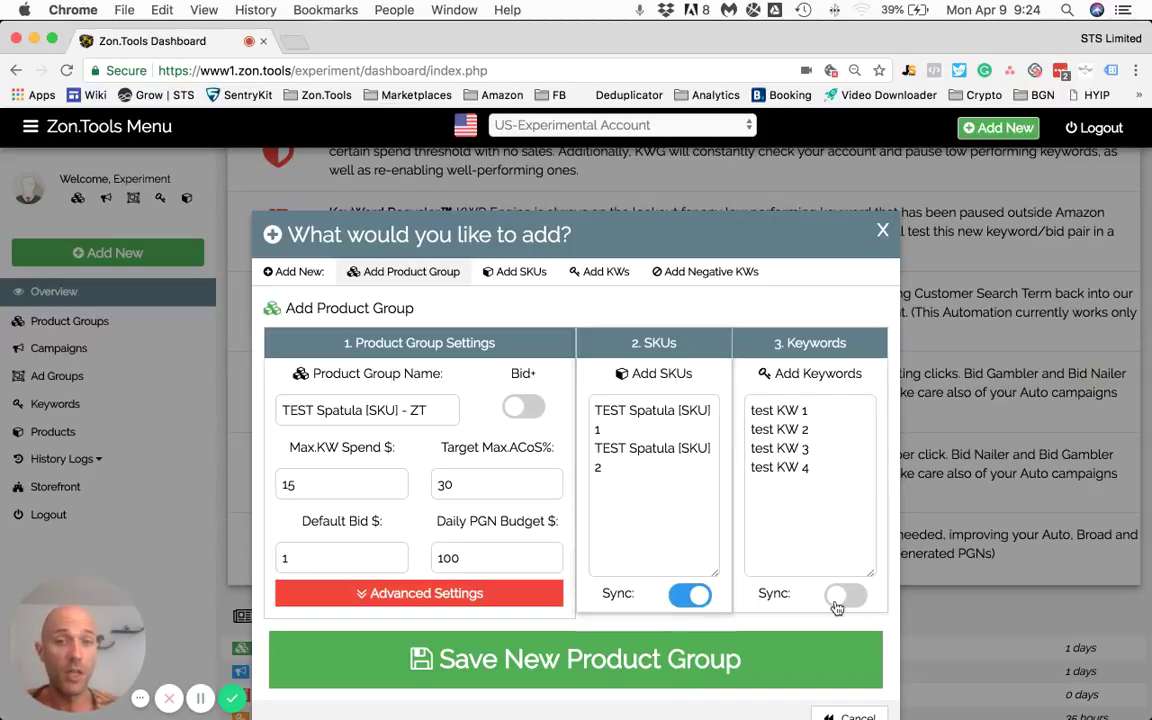
left_click(843, 599)
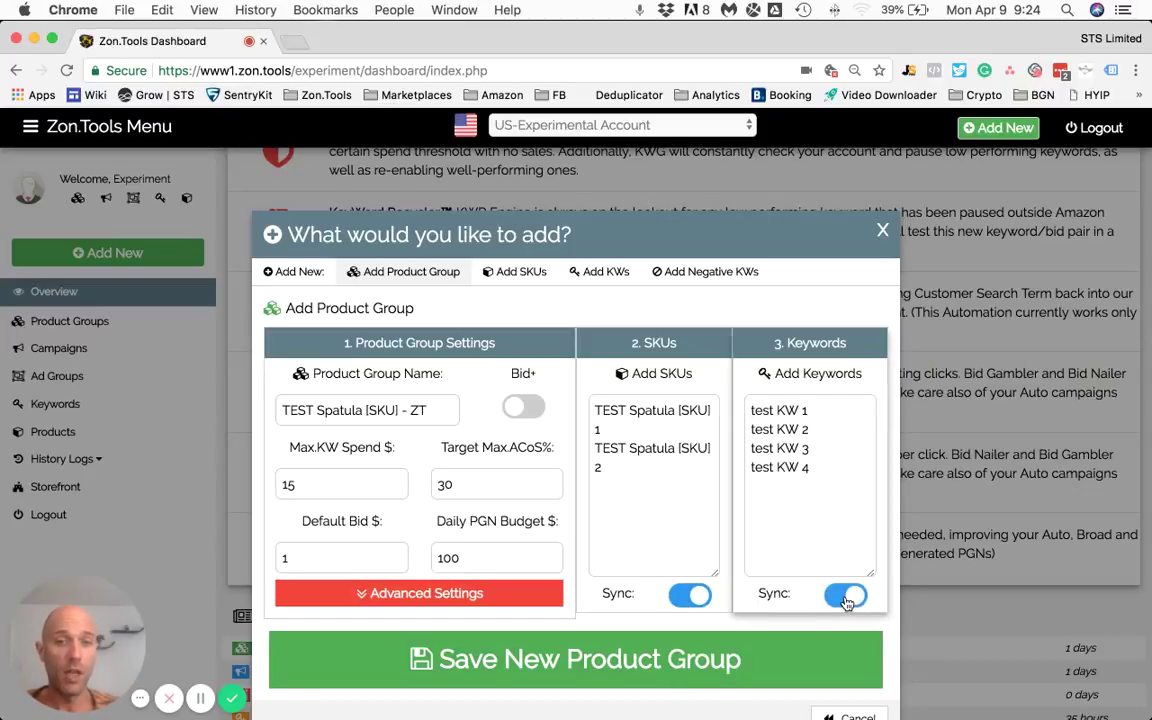
Save the new product group and check the confirmation message on the dashboard.
left_click(566, 657)
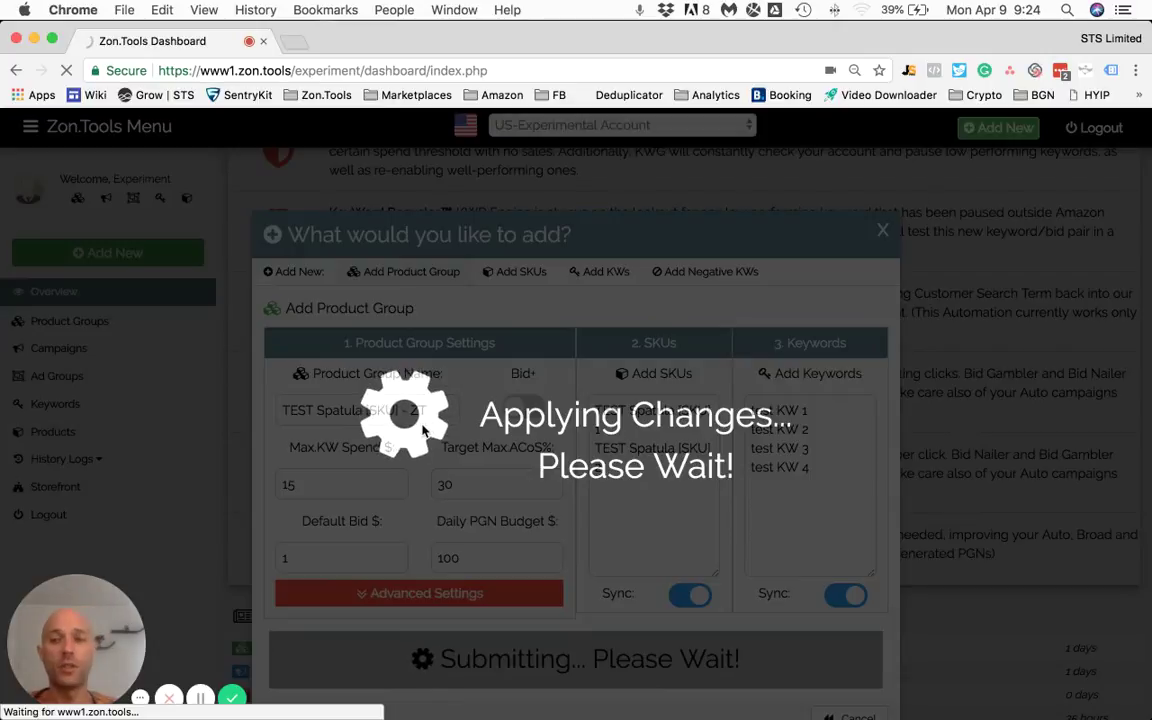
left_click(202, 697)
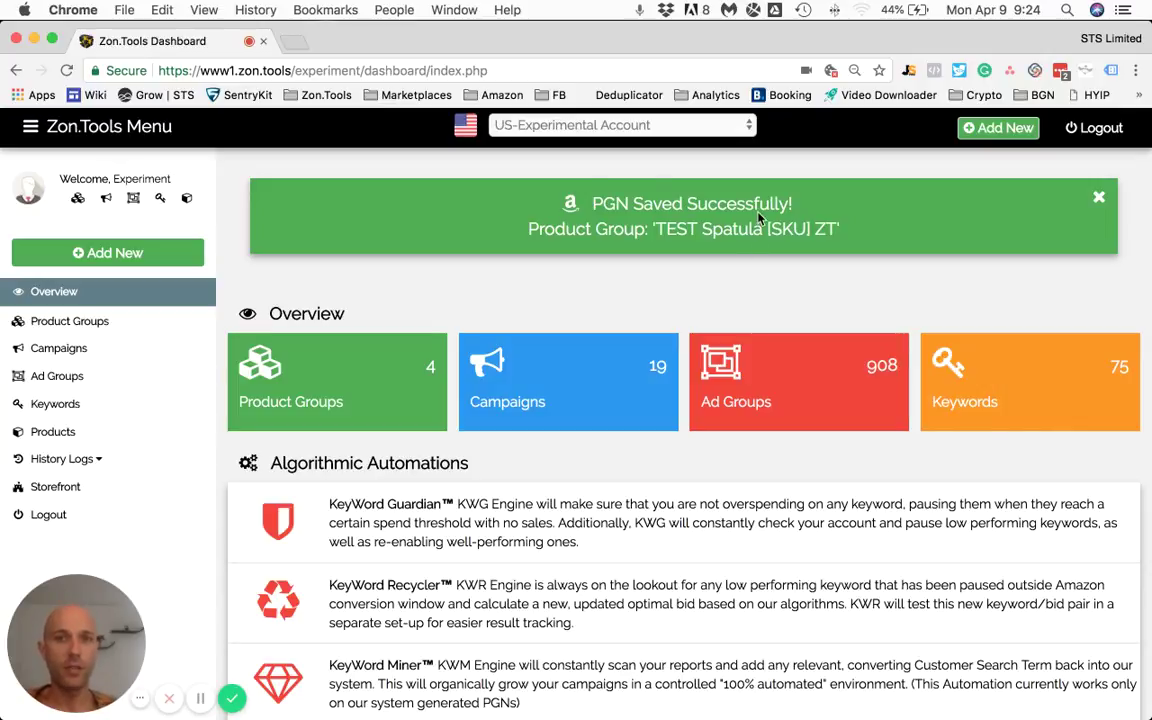
left_click_drag(590, 204, 843, 229)
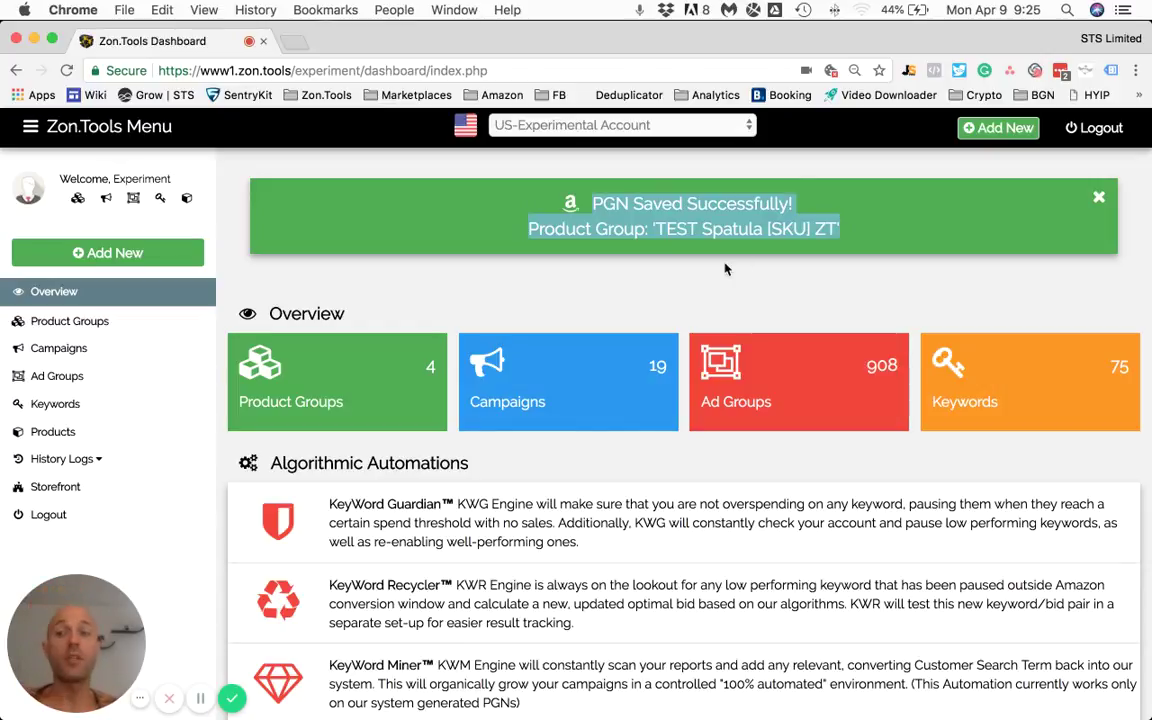
Search the campaigns list for "zt" to review the campaigns of the new product group.
left_click(74, 356)
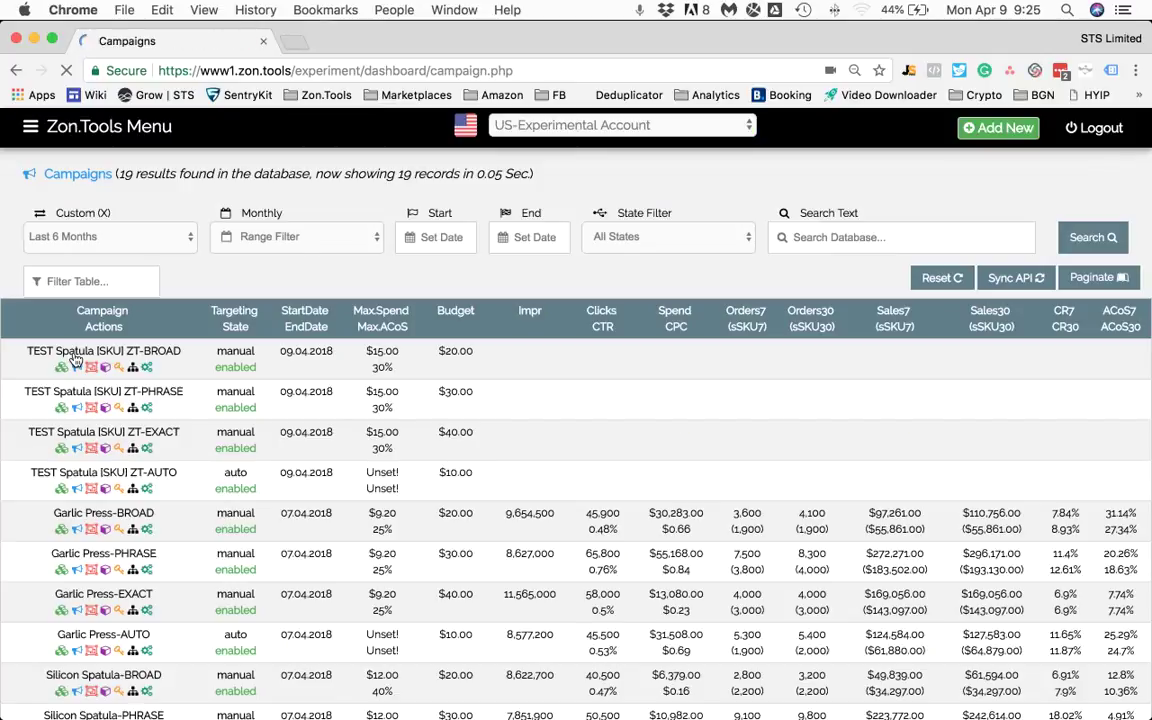
left_click(892, 236)
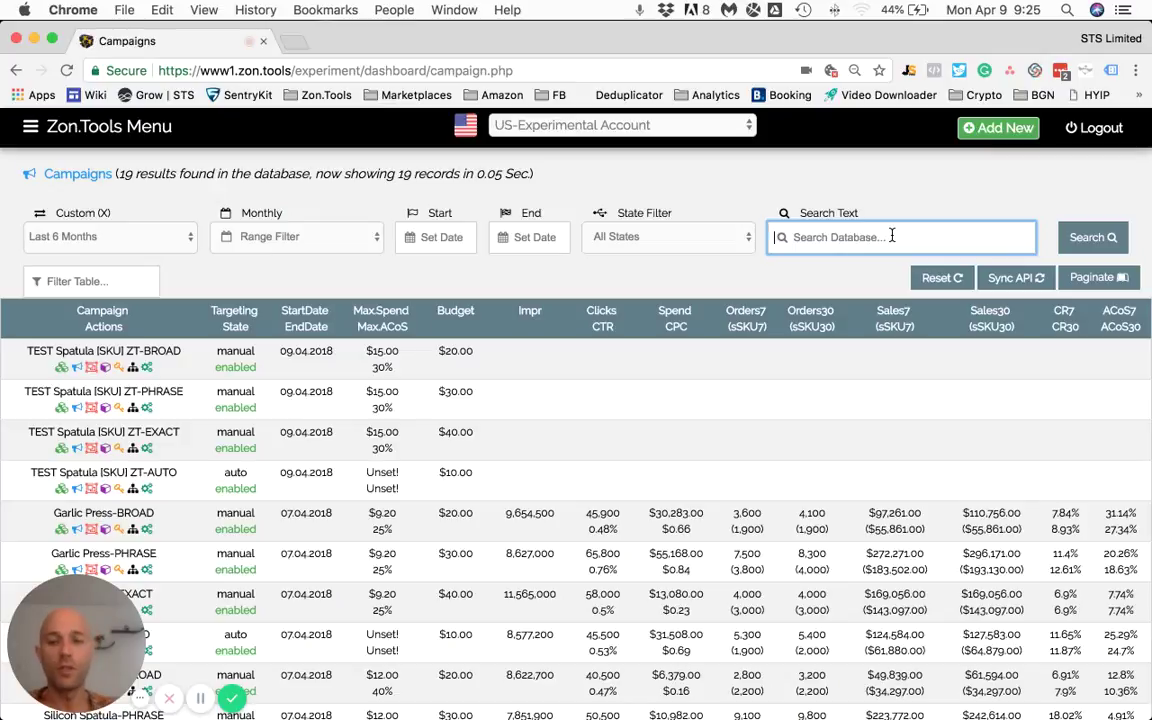
type("zt")
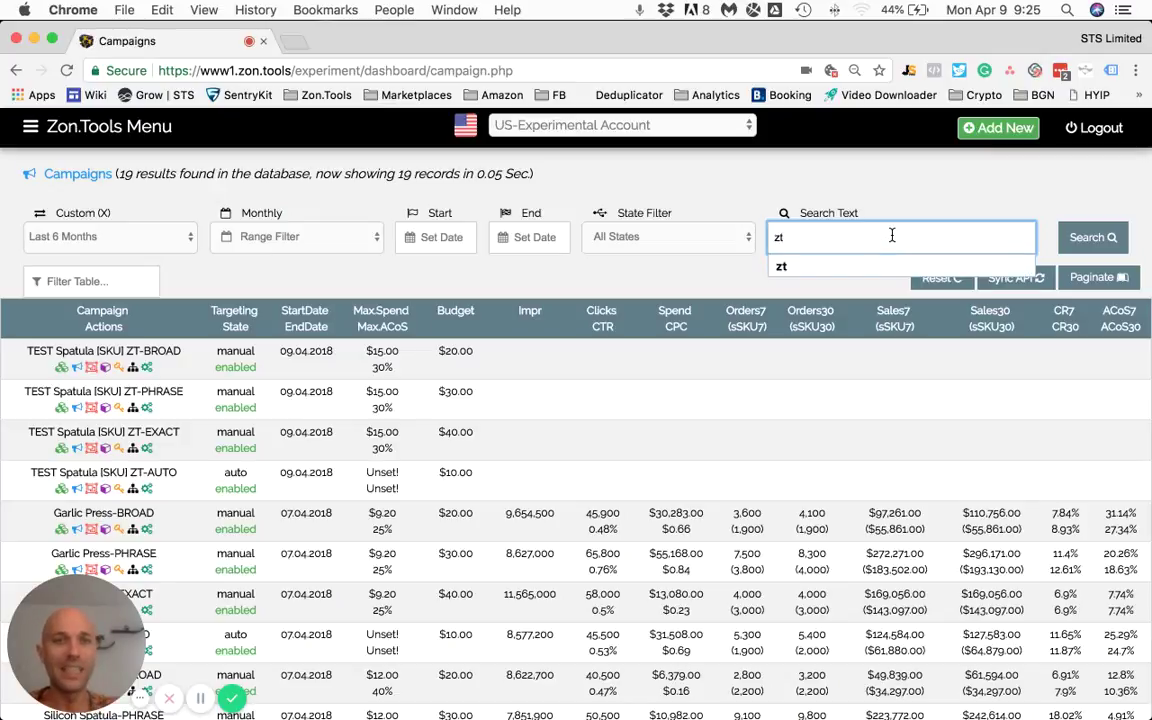
key("Return")
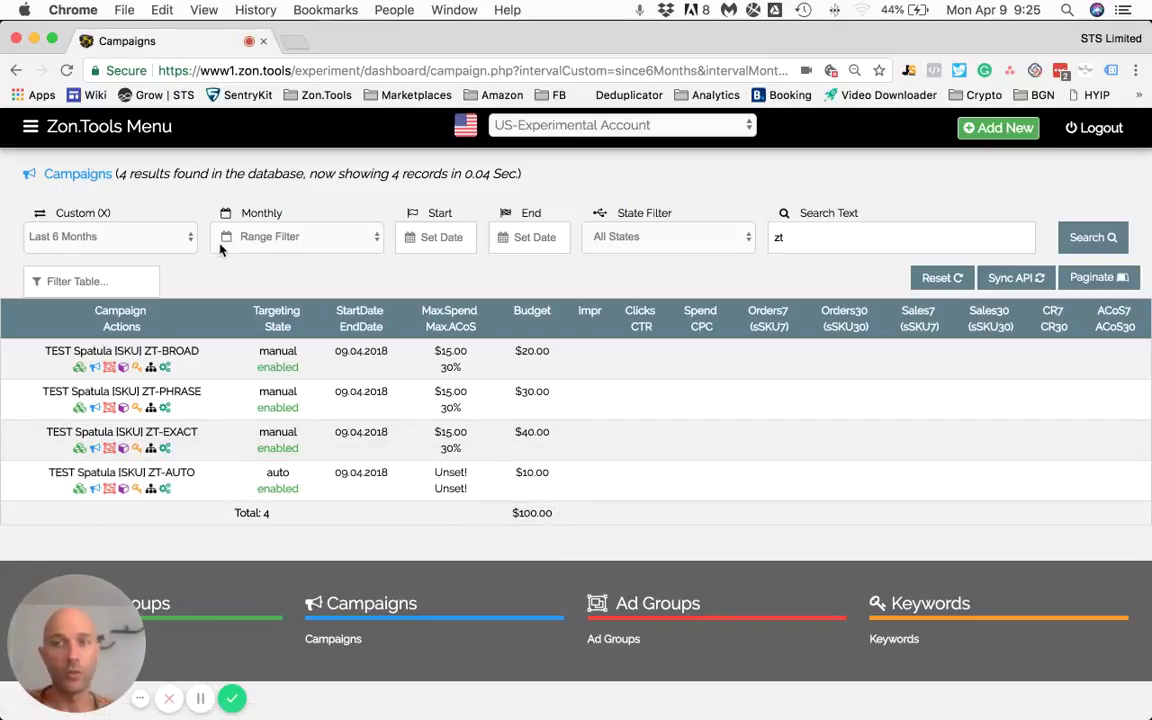
View the ad groups of the TEST Spatula [SKU] ZT product group, sorted by default bid in descending order.
left_click(75, 130)
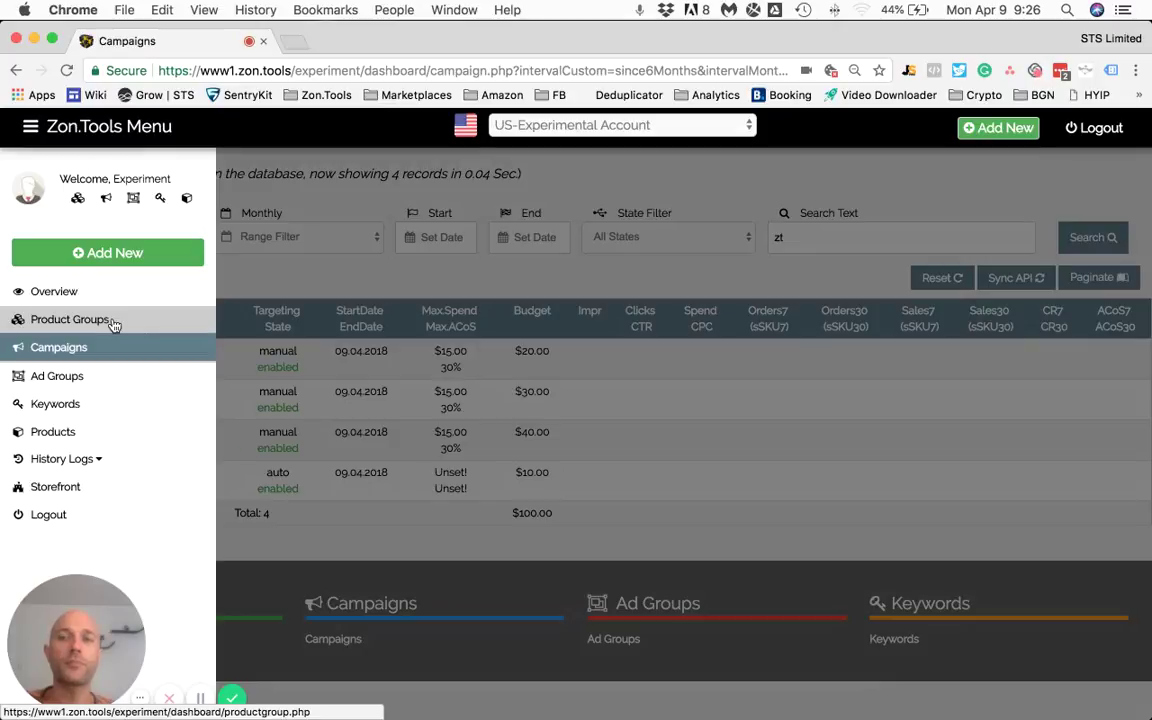
left_click(113, 322)
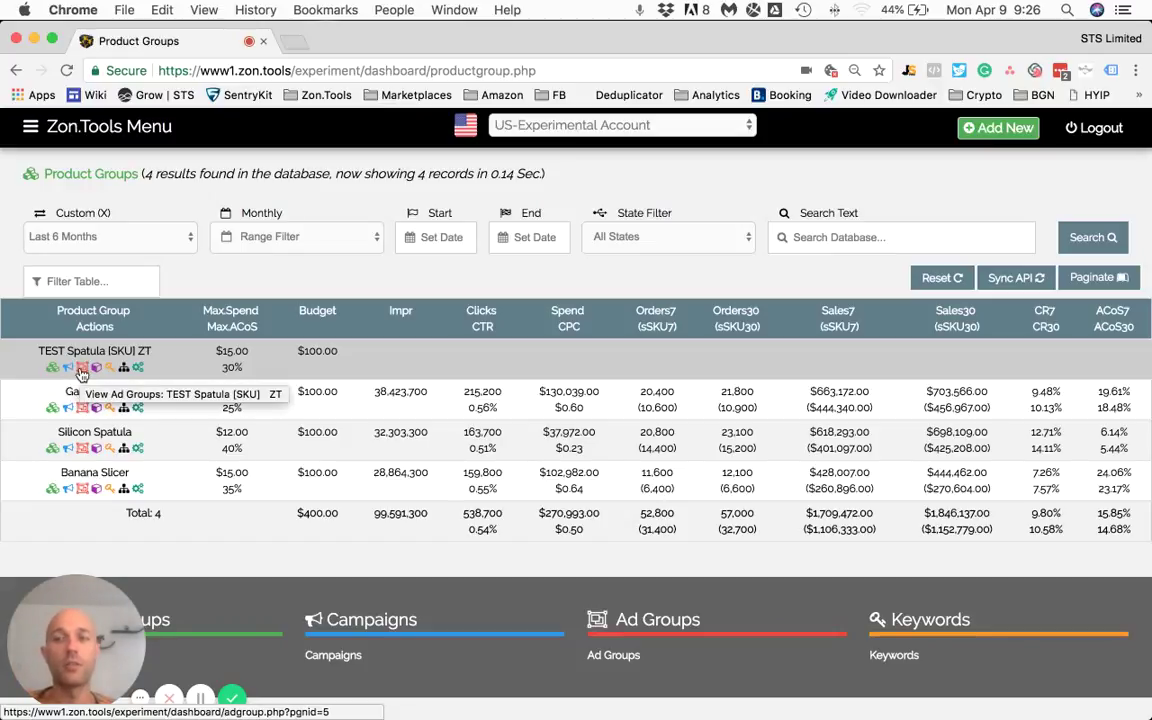
left_click(82, 372)
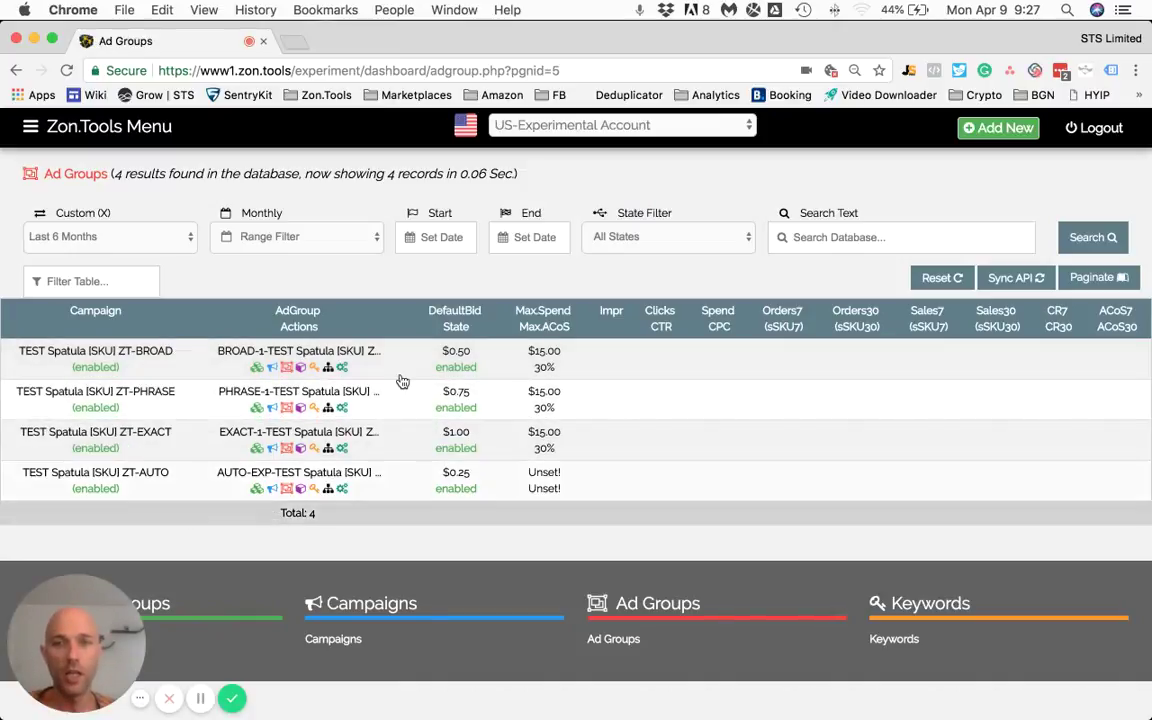
left_click(476, 314)
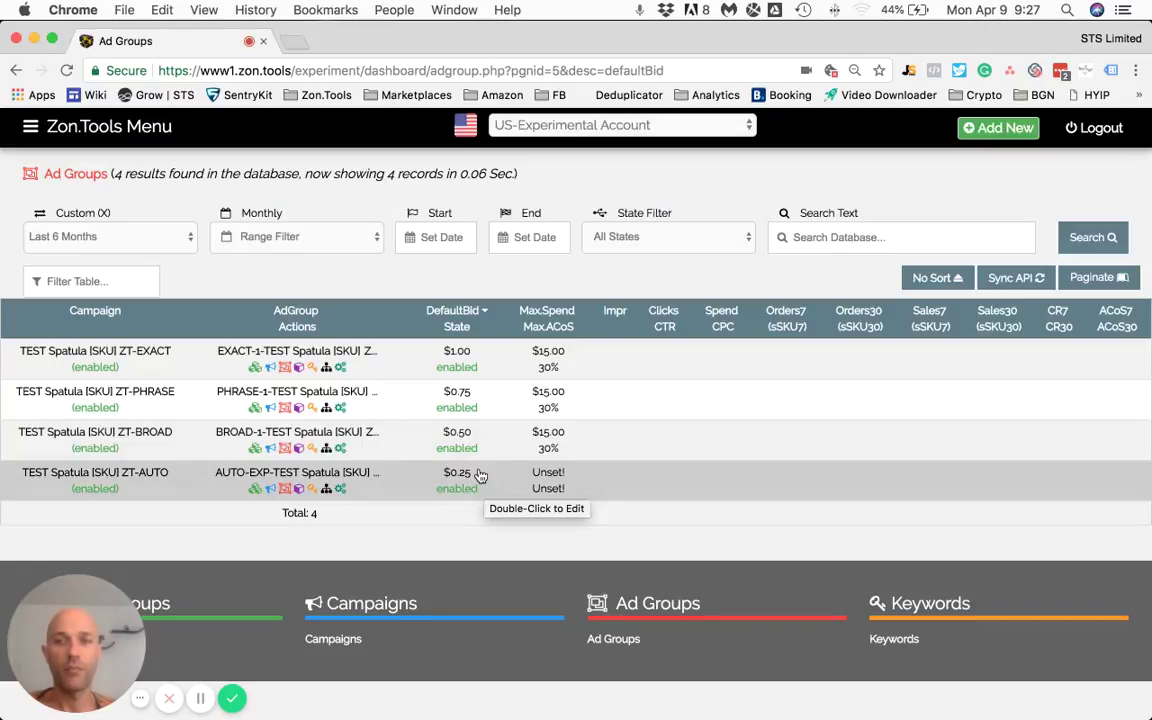
View the campaigns of the TEST Spatula [SKU] ZT product group, sorted by budget in descending order.
left_click(256, 369)
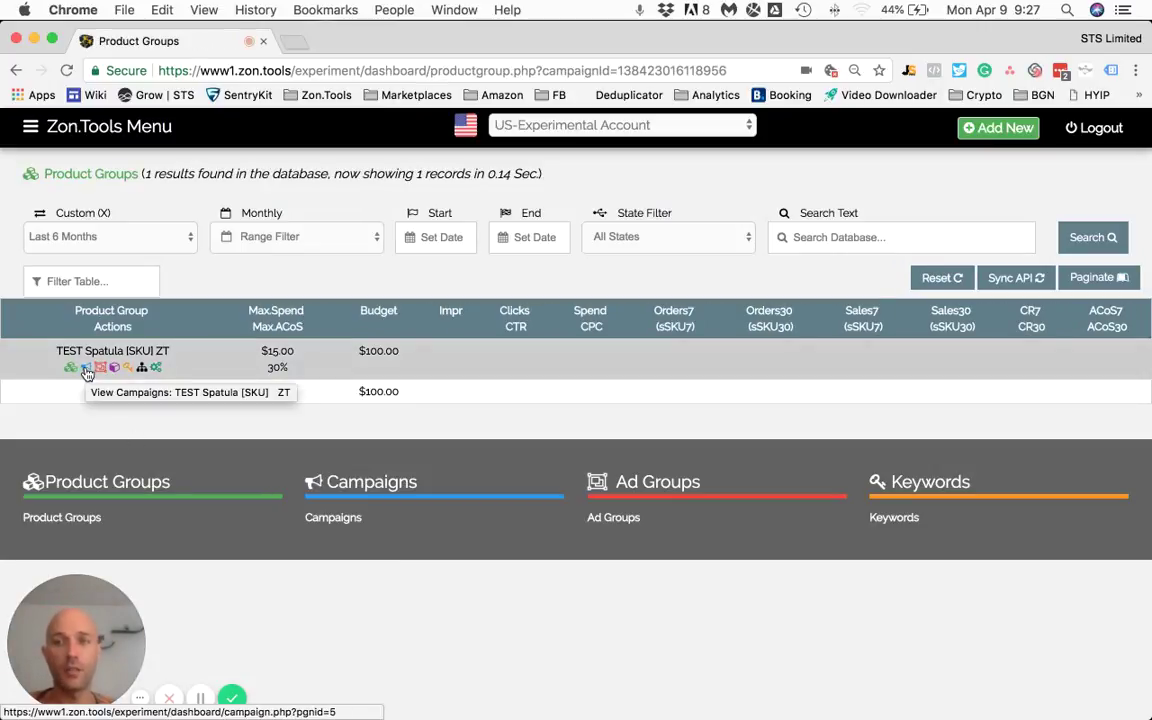
left_click(86, 370)
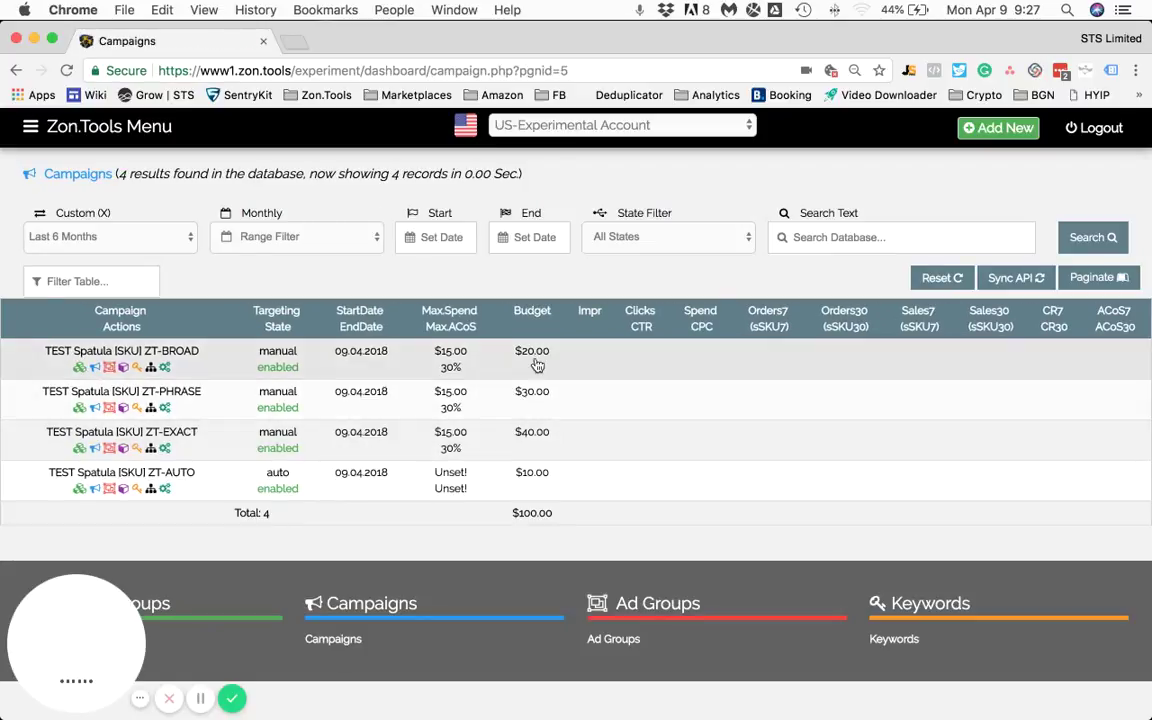
left_click(540, 313)
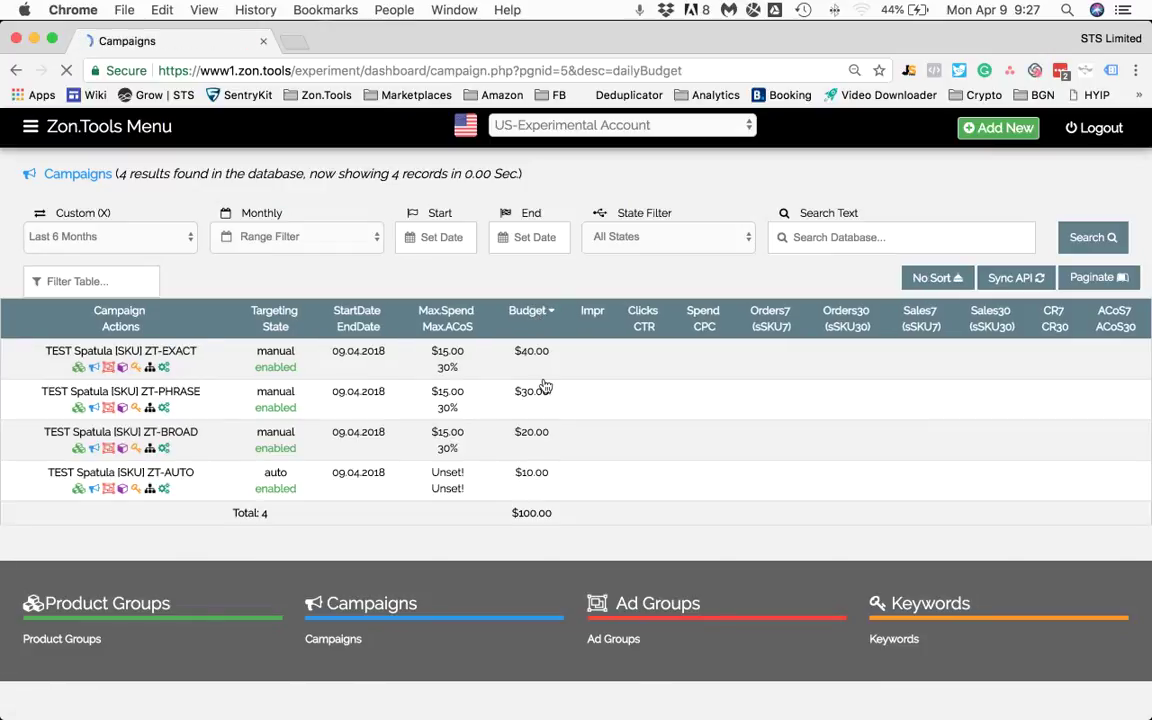